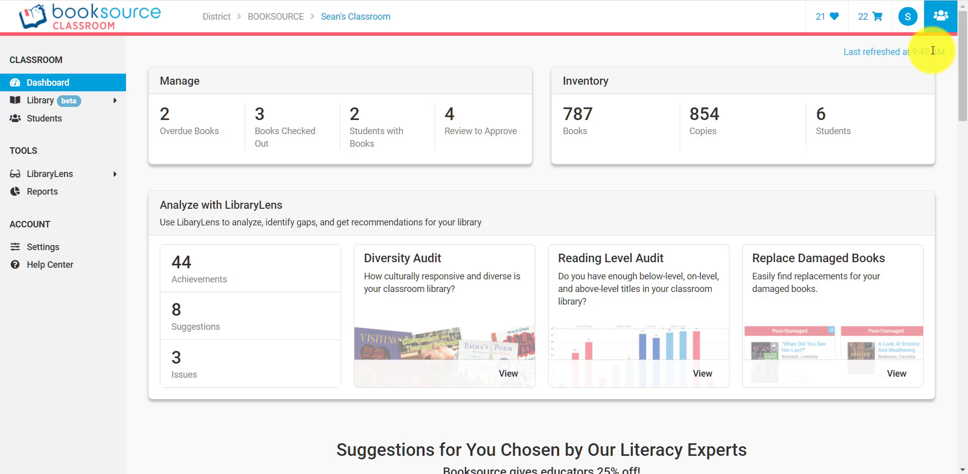
Enter the student view as the second student listed in GroupA and open the Checkout & Read book list.
left_click(941, 26)
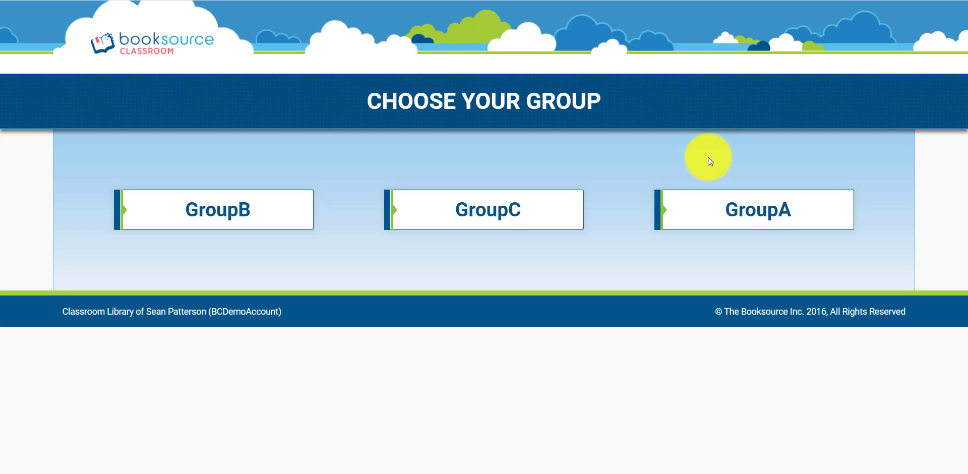
left_click(696, 203)
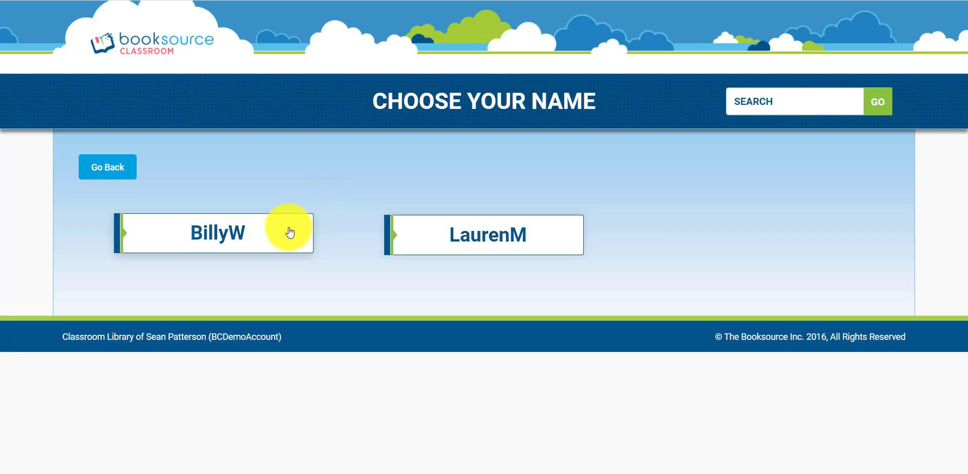
left_click(442, 243)
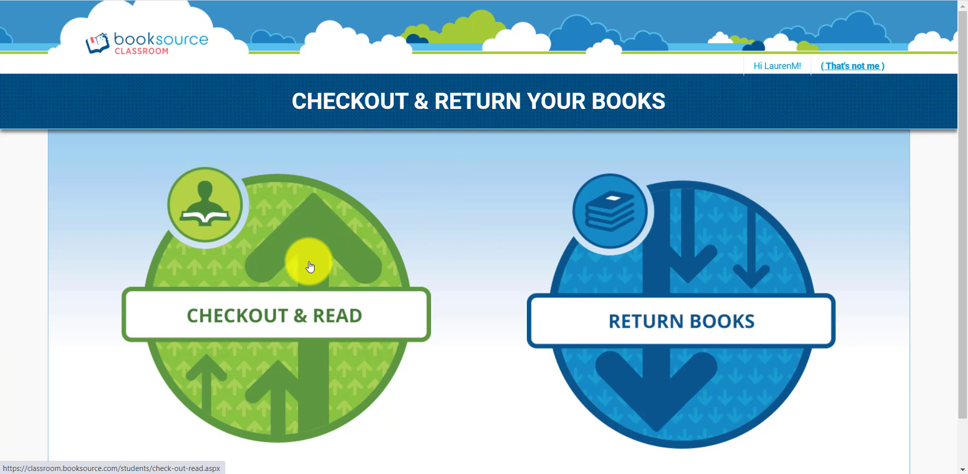
left_click(310, 267)
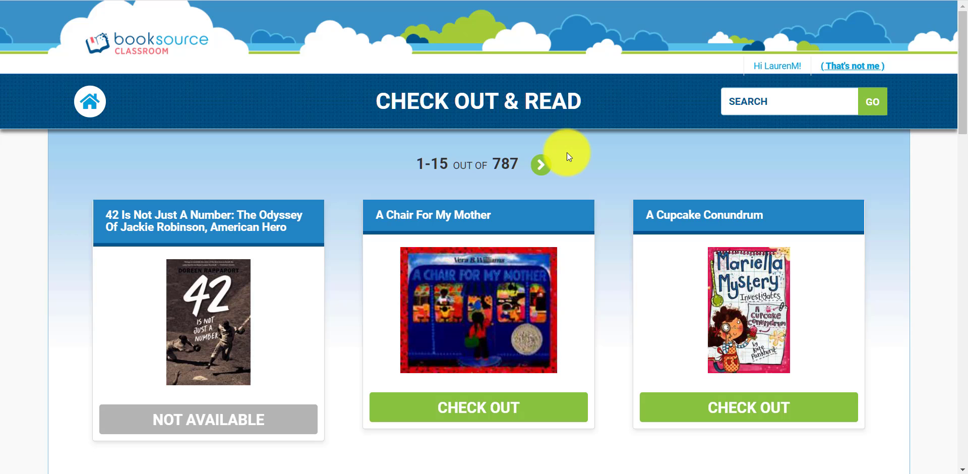
Browse the checkout list, view the details of A Chair For My Mother, and return its card to the cover.
scroll(580, 155, "down", 6)
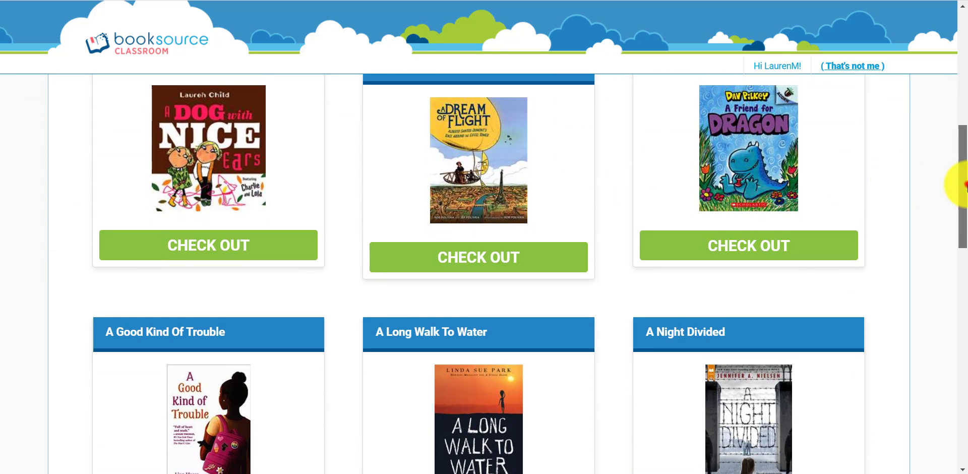
left_click_drag(965, 186, 612, 149)
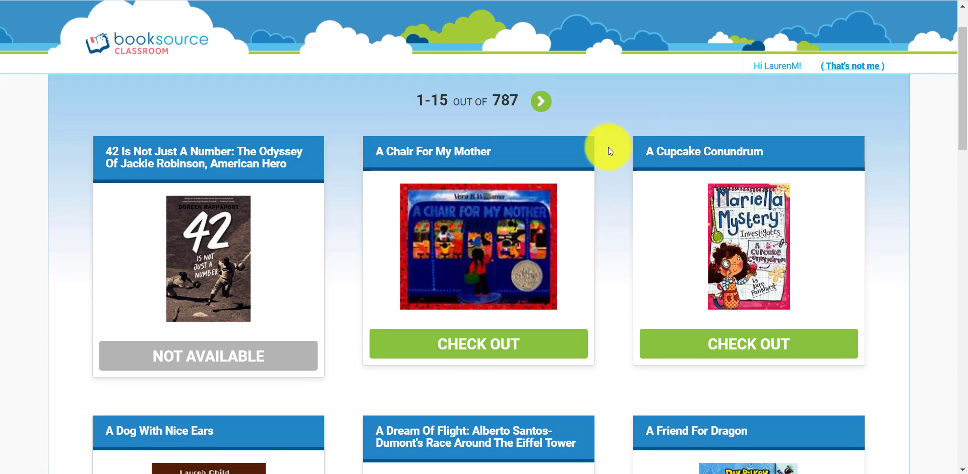
left_click(480, 159)
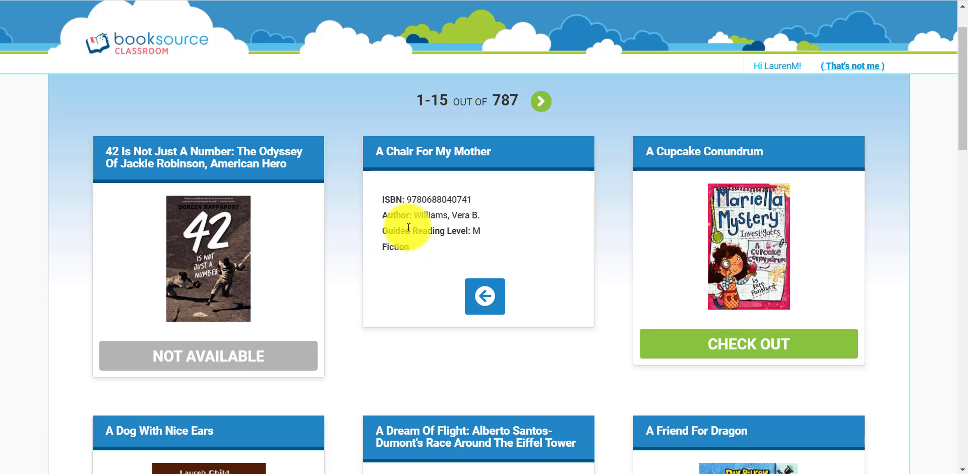
left_click(427, 161)
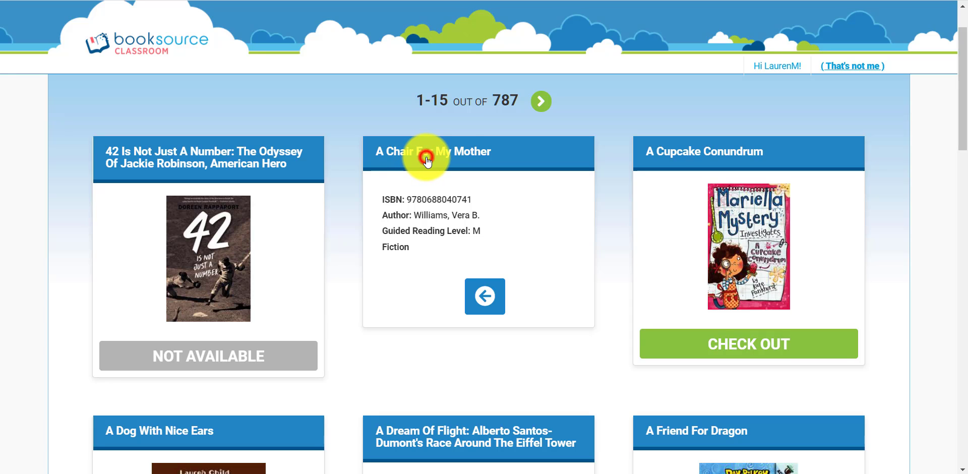
scroll(328, 161, "down", 3)
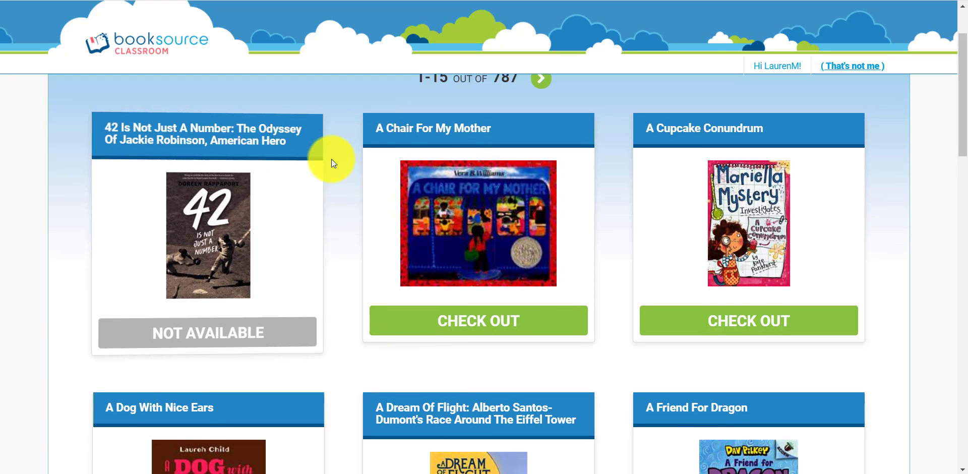
scroll(346, 190, "up", 3)
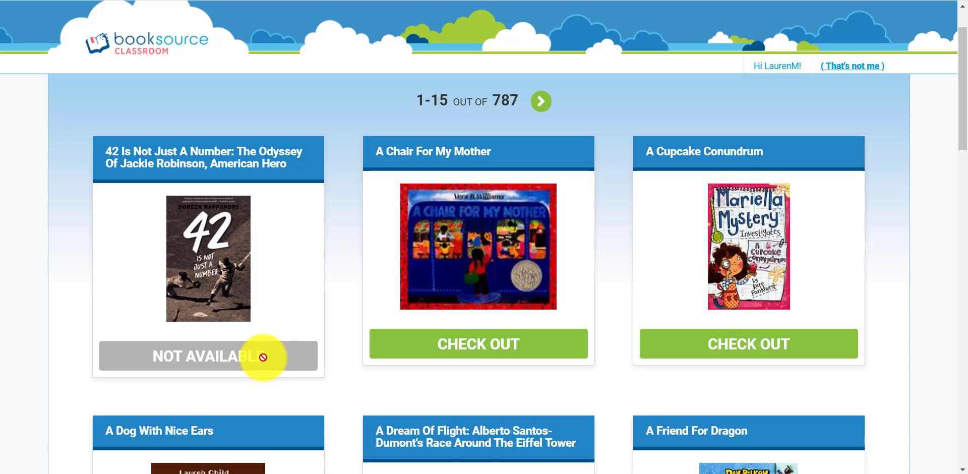
scroll(346, 336, "up", 1)
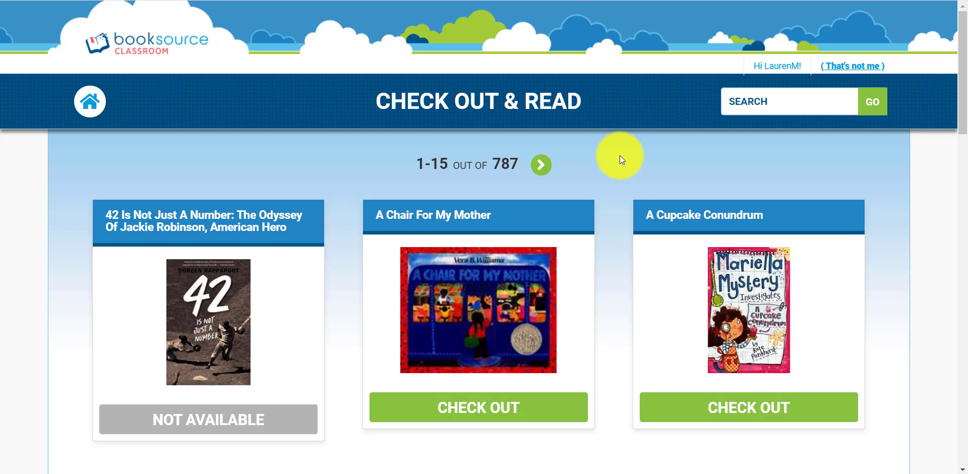
Switch to the first student listed in GroupA and open that student's Checkout & Read book list.
left_click(840, 68)
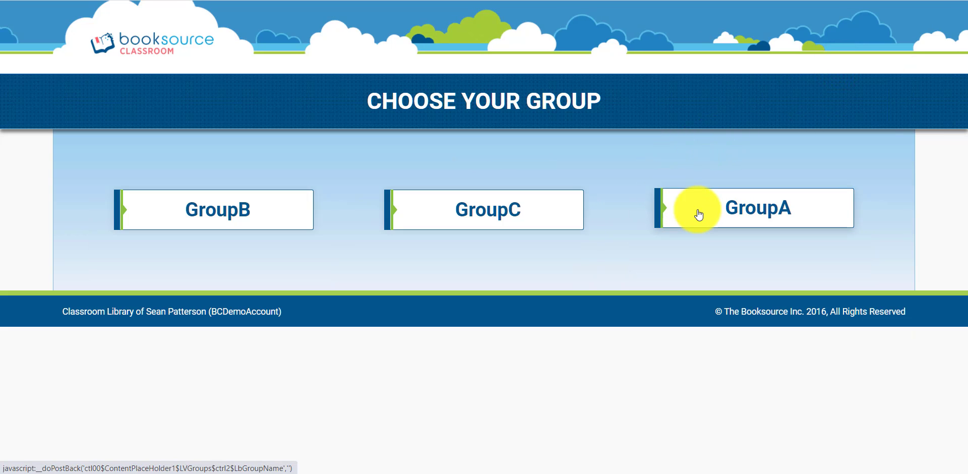
left_click(699, 215)
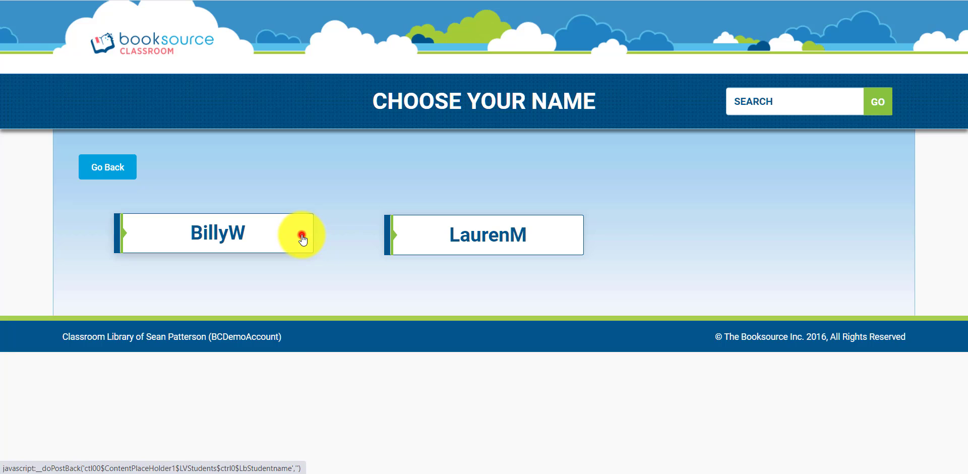
left_click(302, 237)
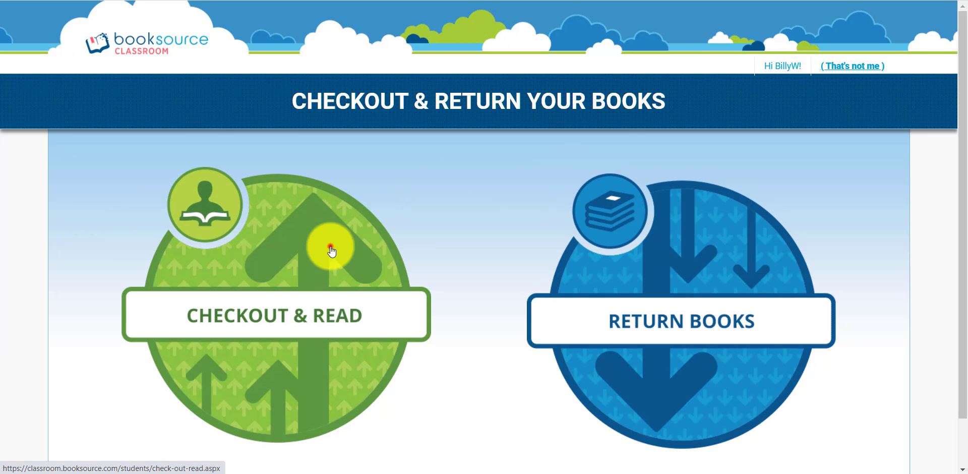
left_click(331, 250)
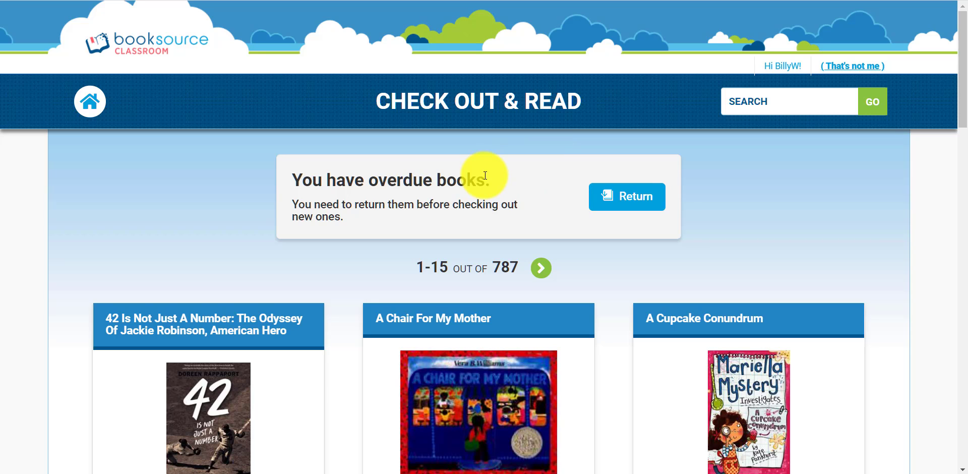
Examine book availability for this student, including the details of A Chair For My Mother, and return its card to the cover.
scroll(516, 173, "down", 5)
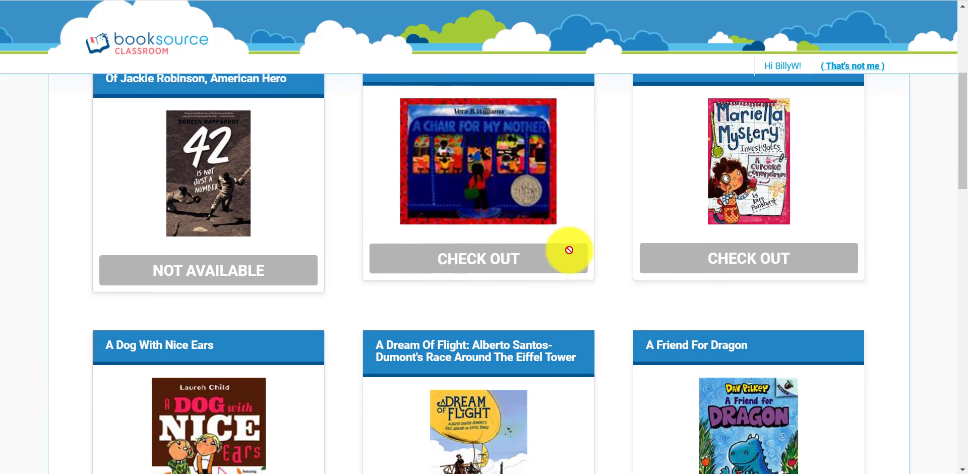
left_click(510, 163)
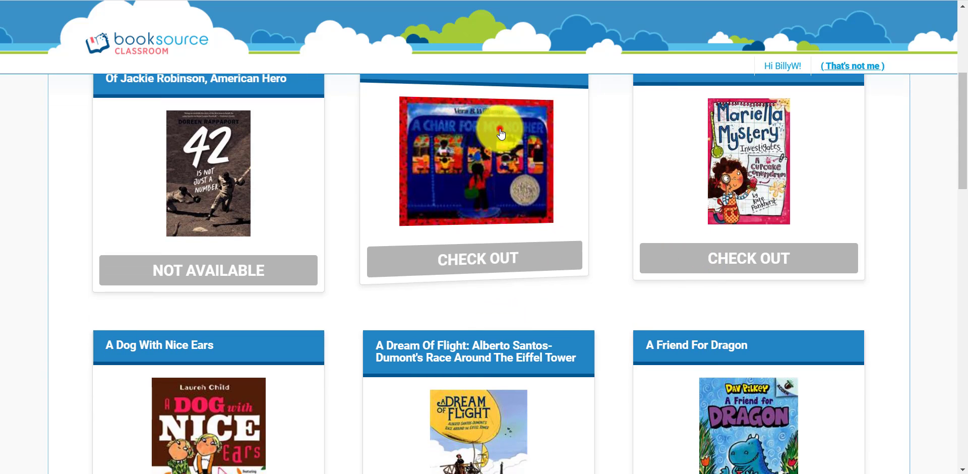
scroll(501, 120, "up", 3)
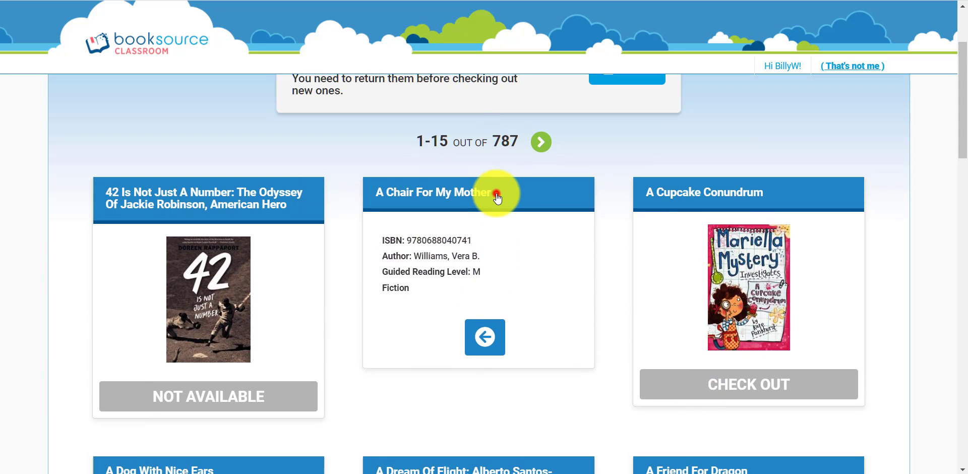
left_click(497, 195)
scroll(605, 202, "down", 6)
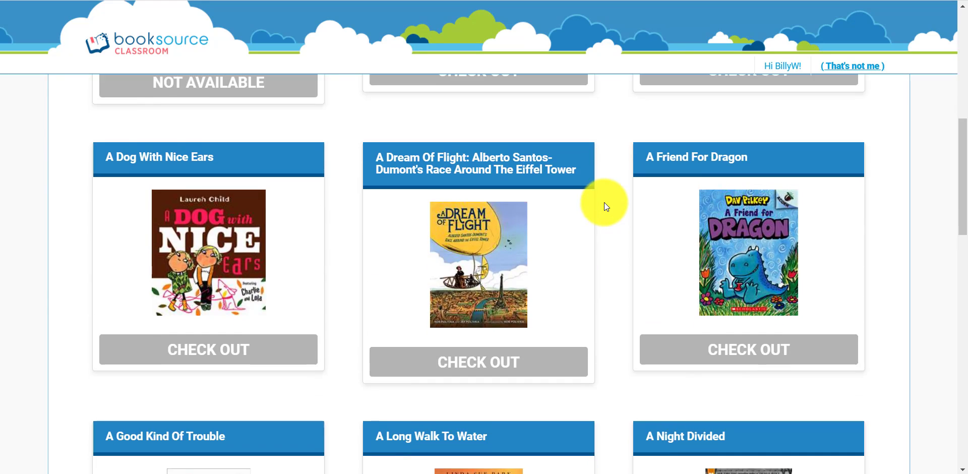
scroll(604, 201, "up", 9)
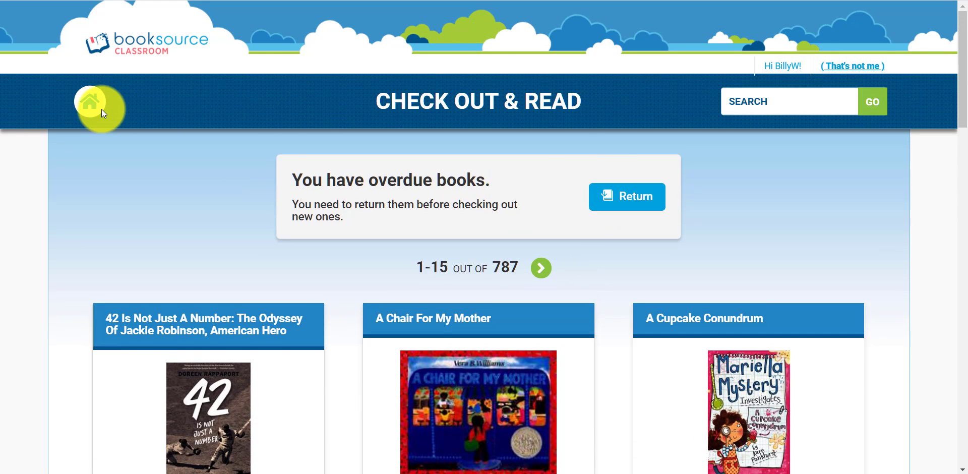
Leave the current student's session and reopen Checkout & Read as the second student in GroupA.
left_click(859, 66)
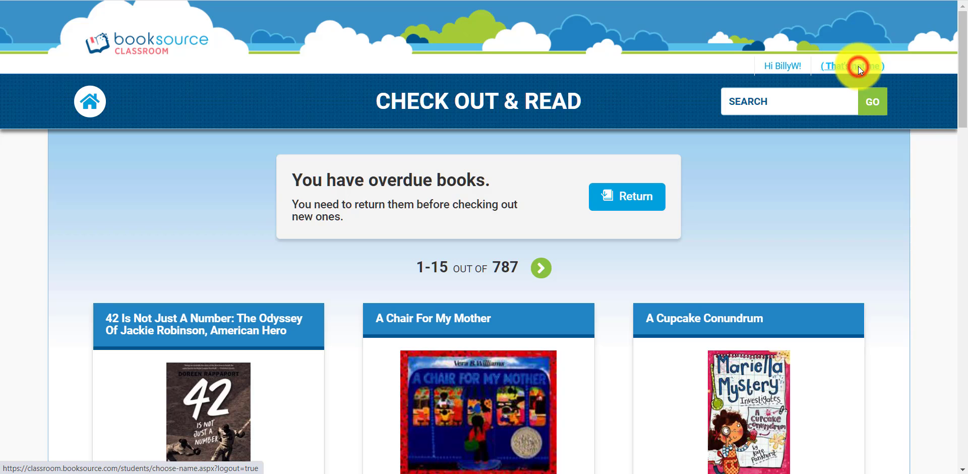
left_click(772, 200)
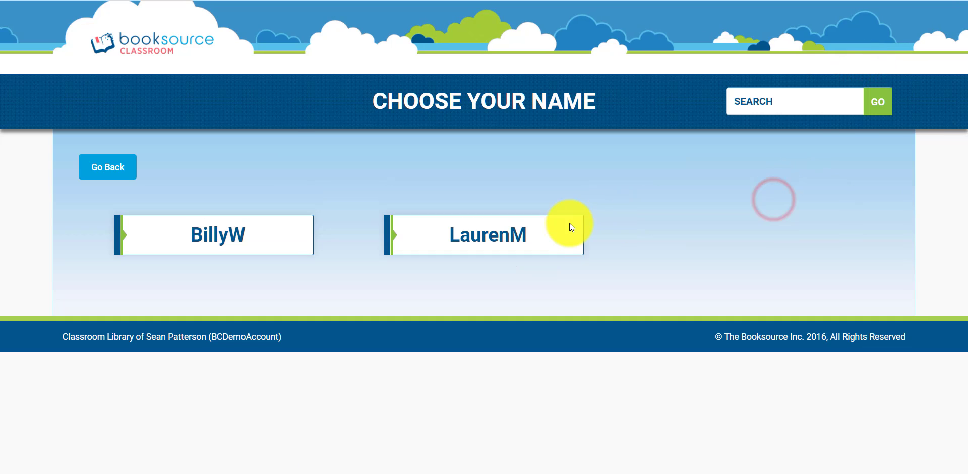
left_click(546, 222)
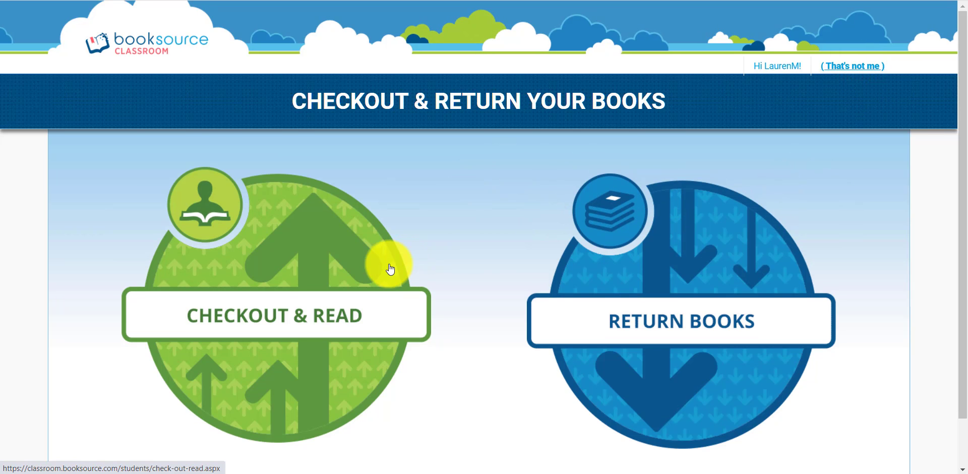
left_click(388, 264)
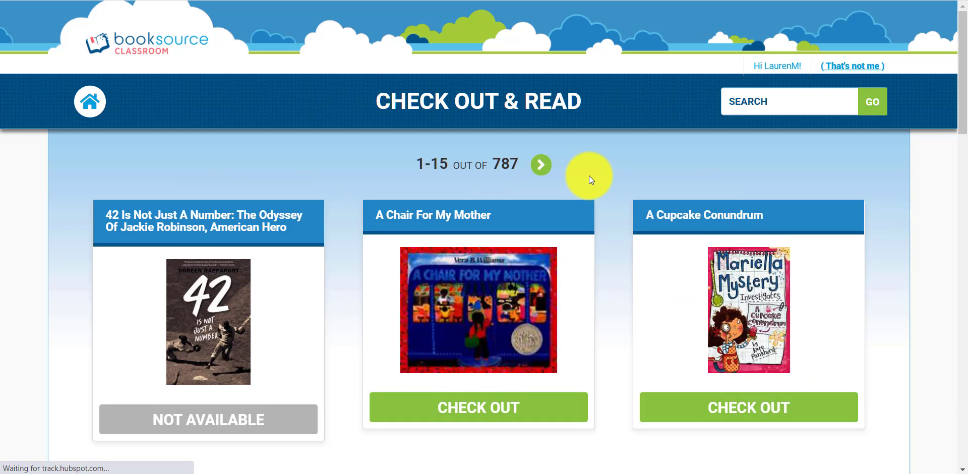
Check out A Cupcake Conundrum with its condition set to Good.
scroll(585, 175, "down", 4)
scroll(589, 176, "down", 10)
scroll(613, 203, "up", 14)
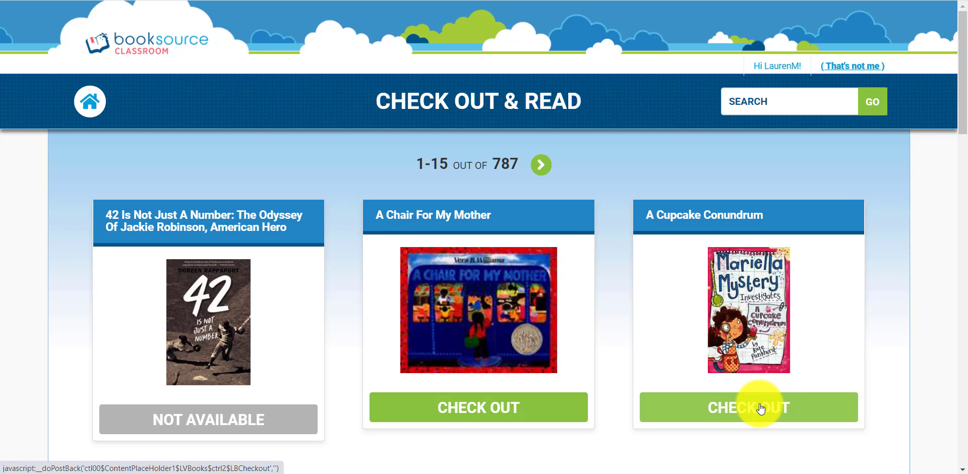
left_click(762, 408)
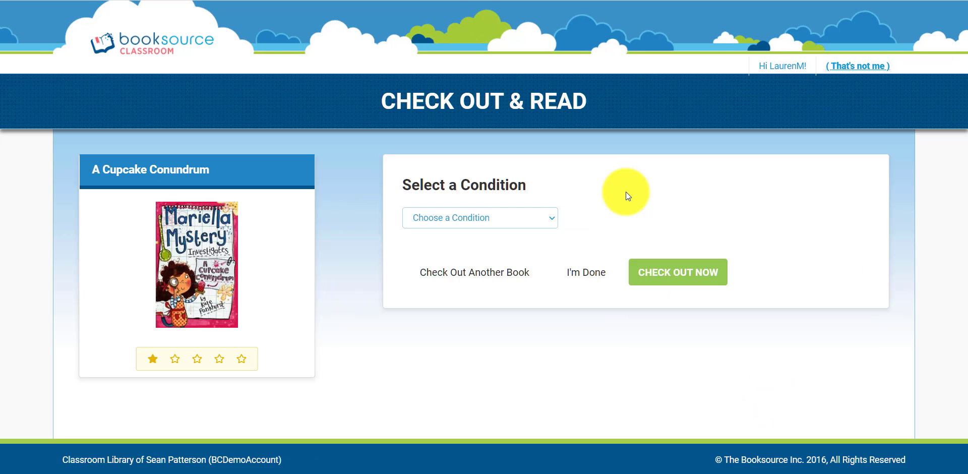
left_click(531, 217)
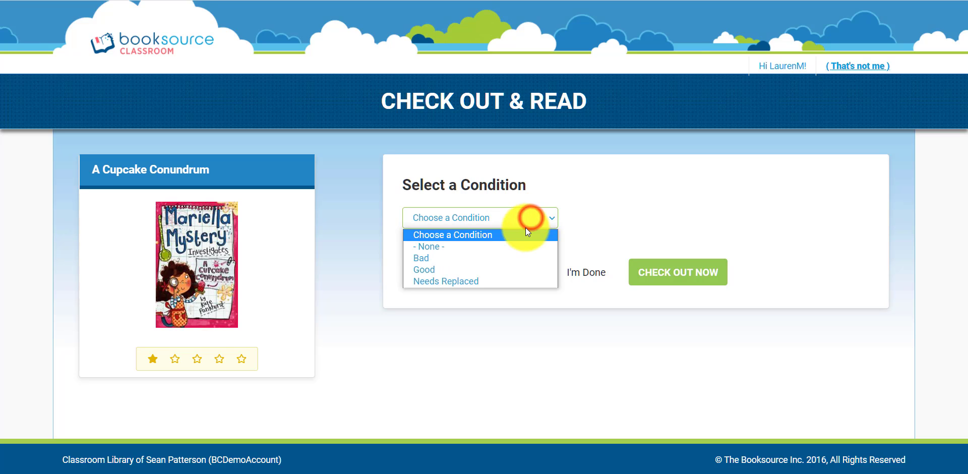
left_click(515, 269)
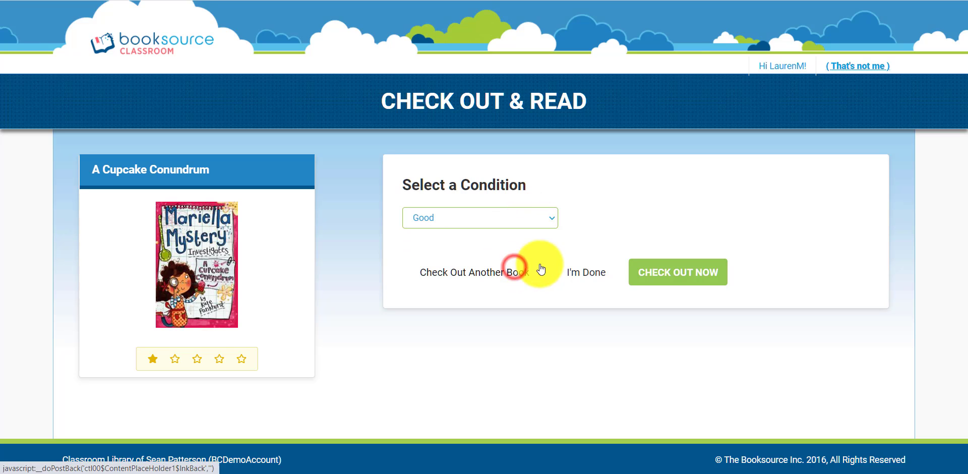
left_click(656, 279)
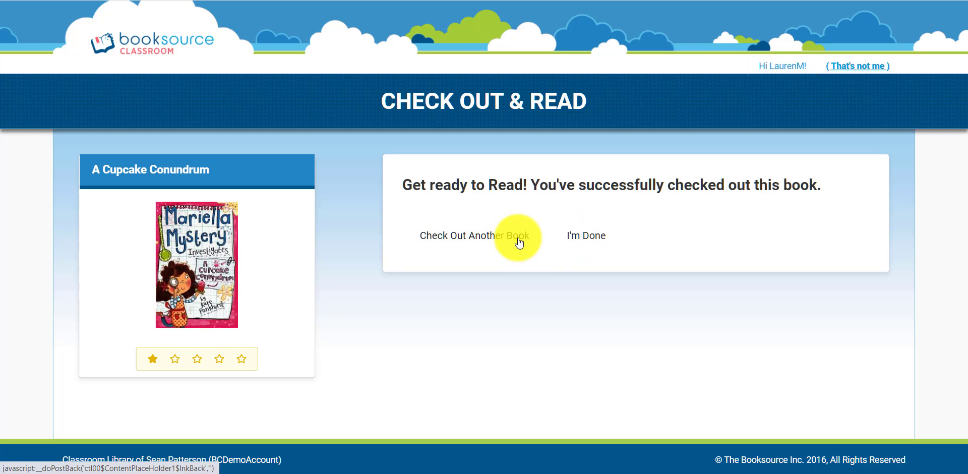
Return to the book list to check out another book and search for "a chair".
left_click(517, 236)
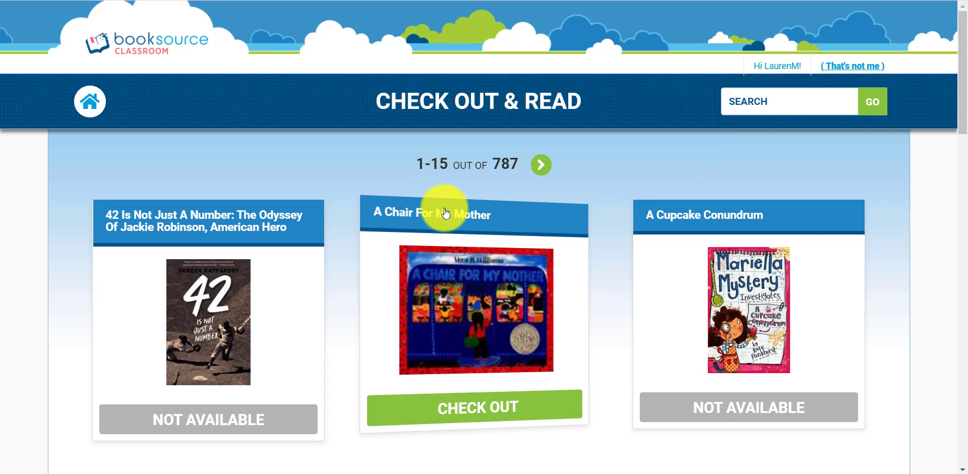
left_click(731, 100)
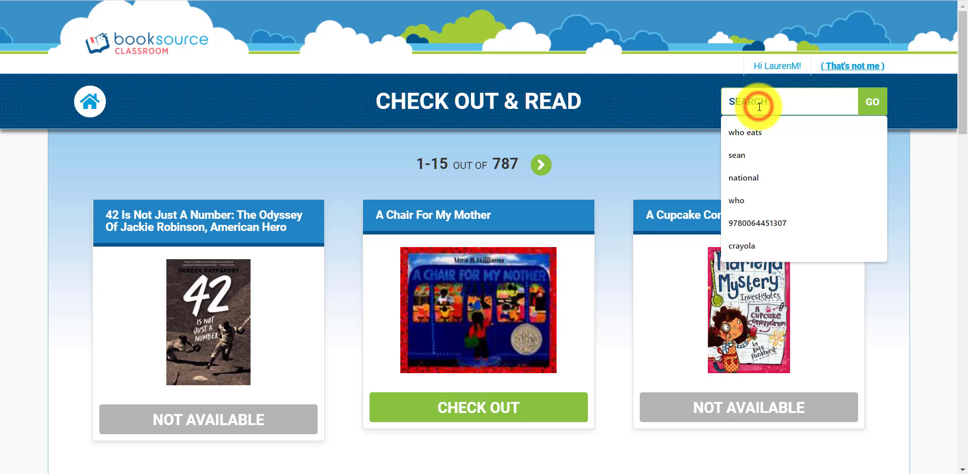
type("a chair")
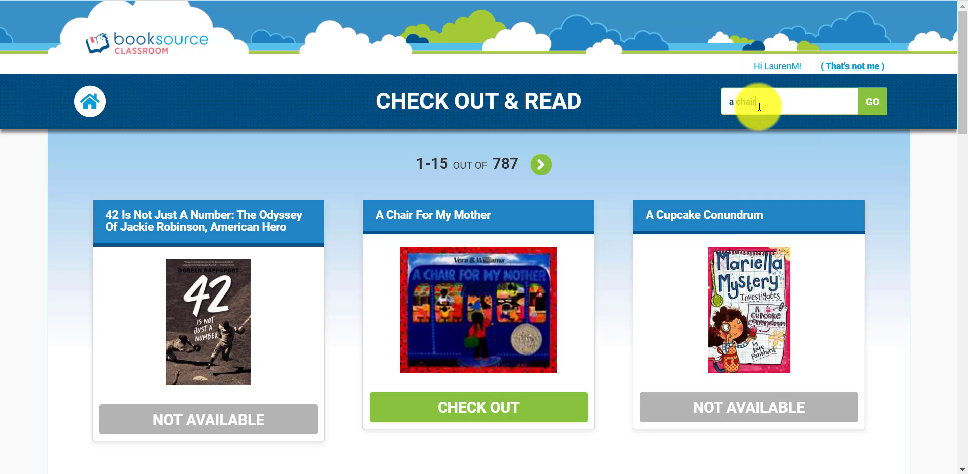
key("Return")
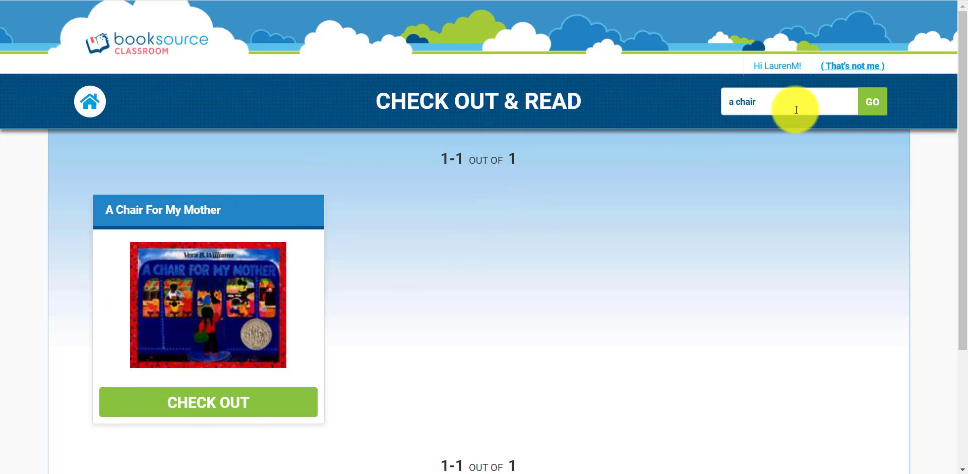
Clear the search text on the Check Out & Read page.
left_click_drag(796, 110, 731, 103)
key("BackSpace")
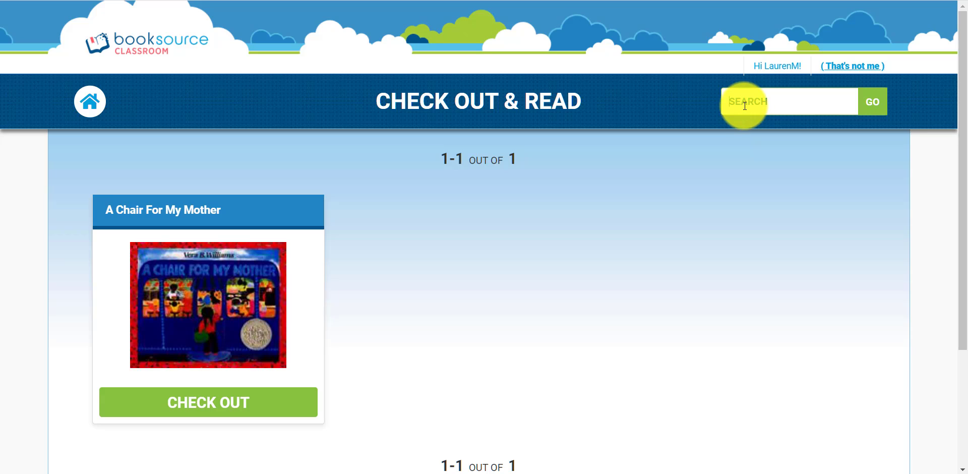
left_click(619, 161)
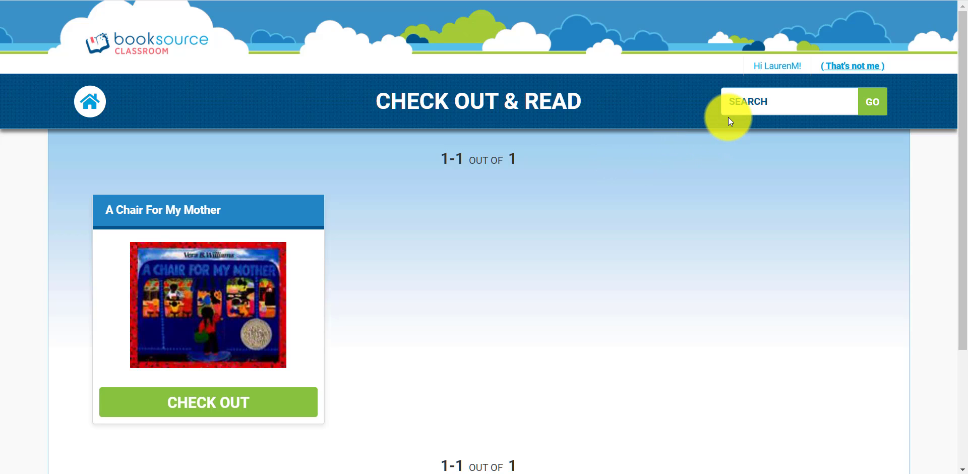
left_click(749, 101)
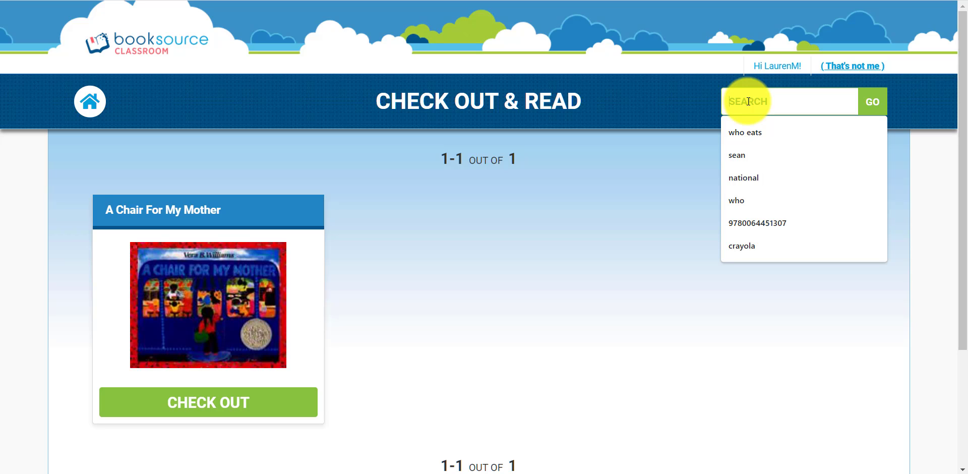
type("978")
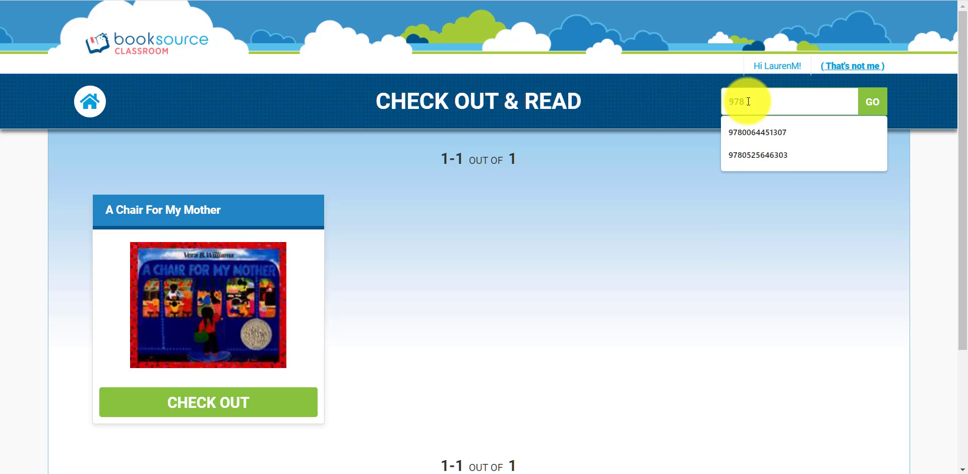
type("142")
type("62")
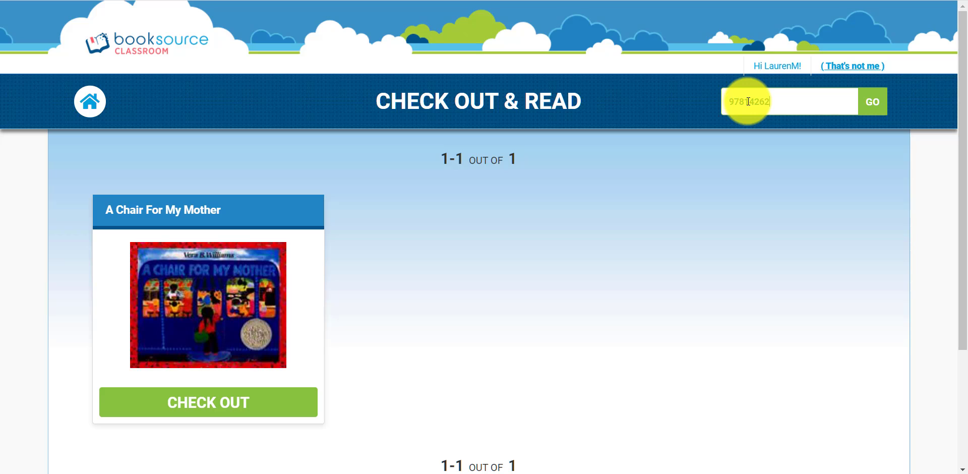
type("16510")
left_click(882, 111)
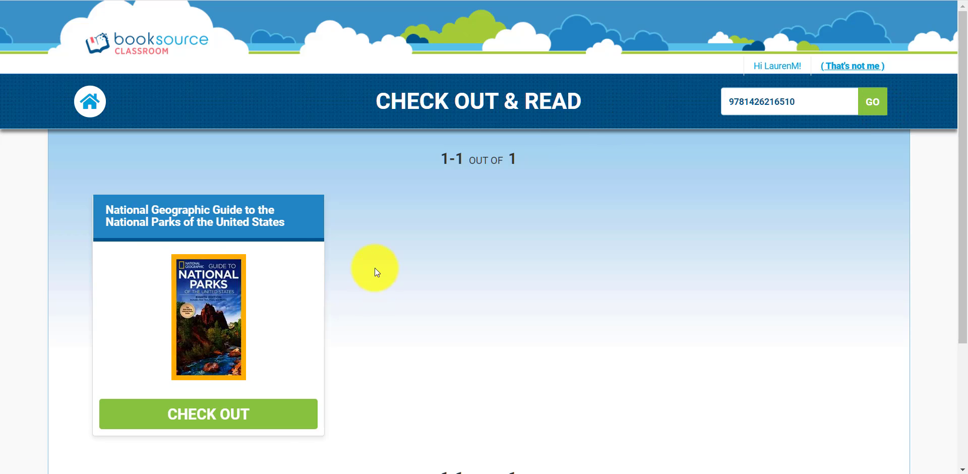
Flip the National Geographic Guide to the National Parks card over and back, check the book out in Good condition, and finish the session.
left_click(220, 269)
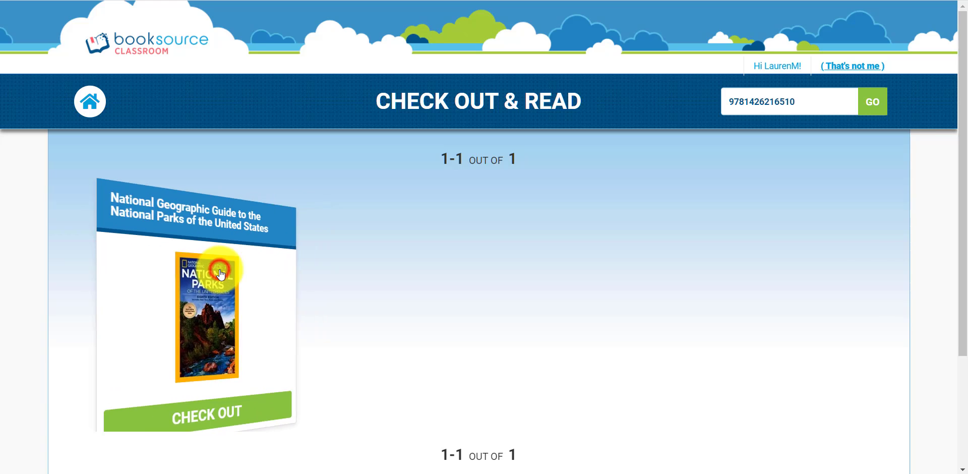
left_click(225, 227)
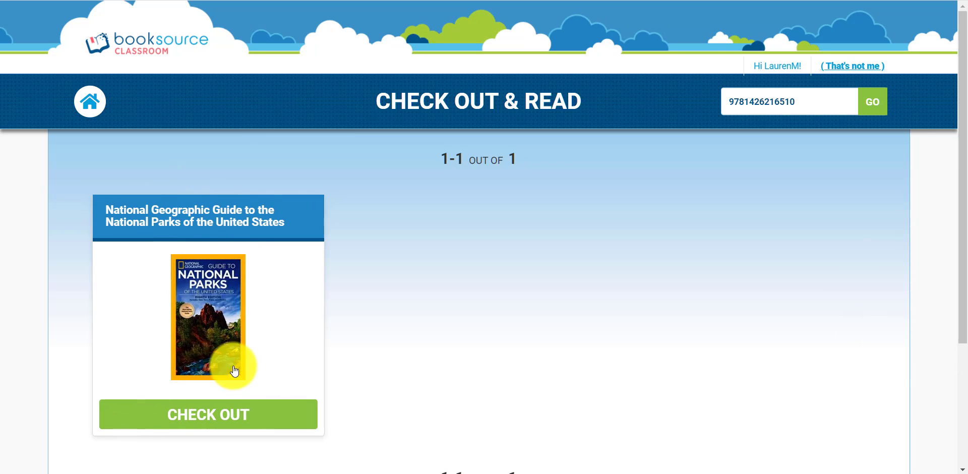
left_click(227, 415)
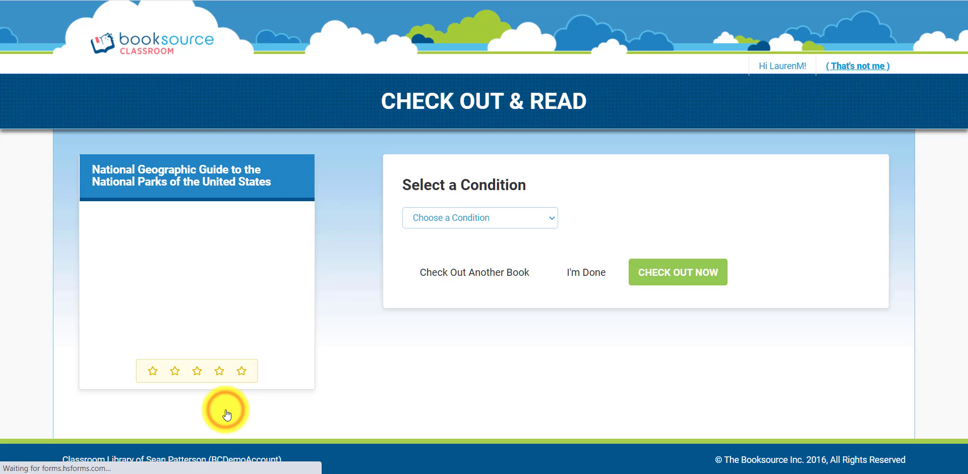
left_click(455, 217)
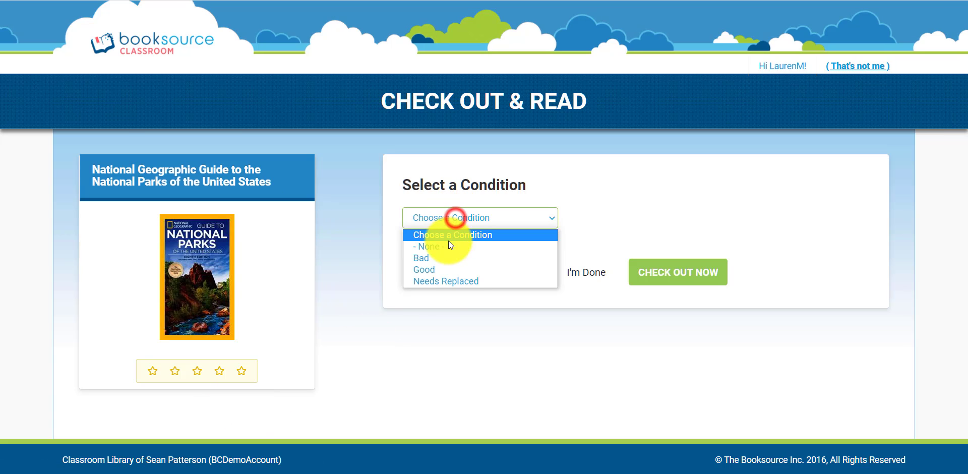
left_click(451, 270)
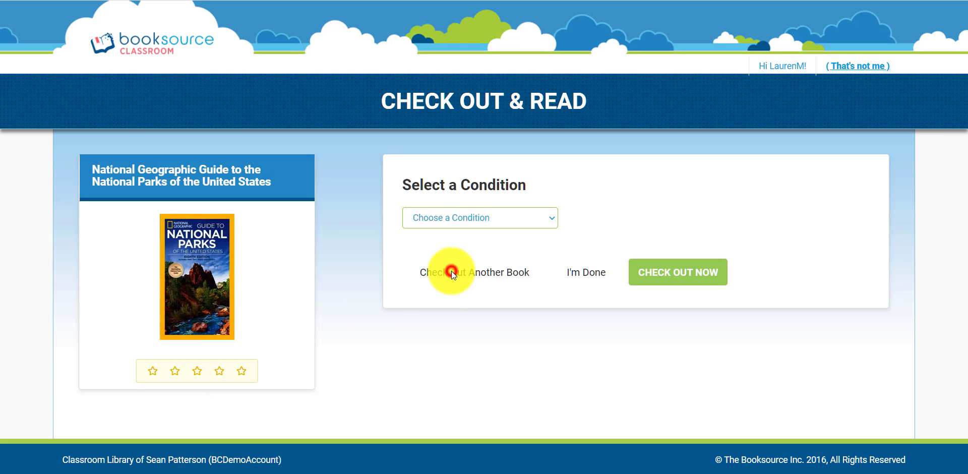
left_click(665, 270)
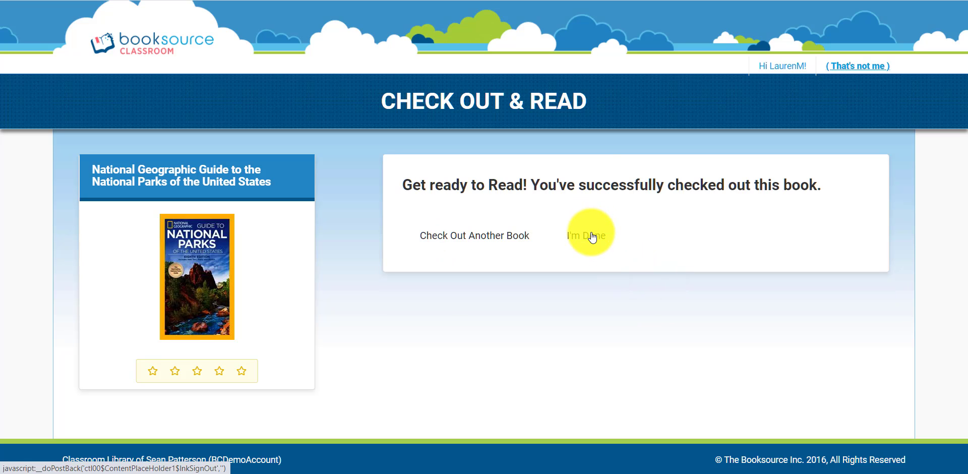
left_click(593, 235)
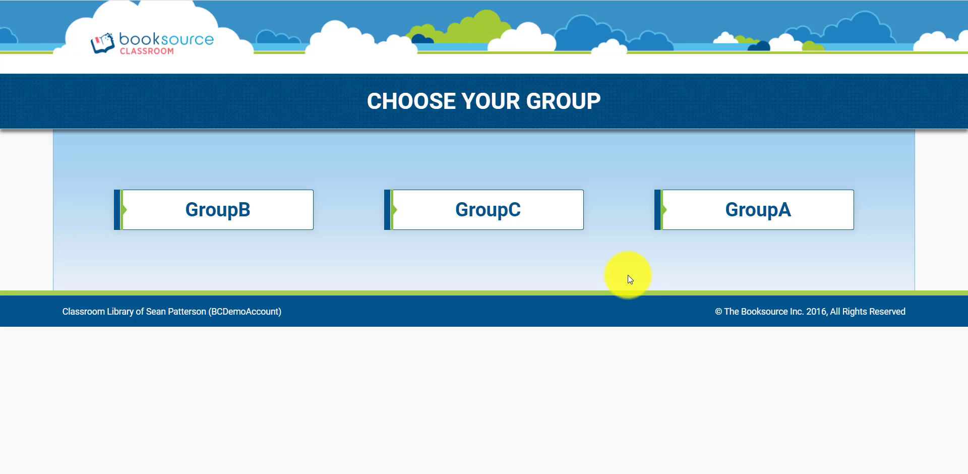
left_click(750, 222)
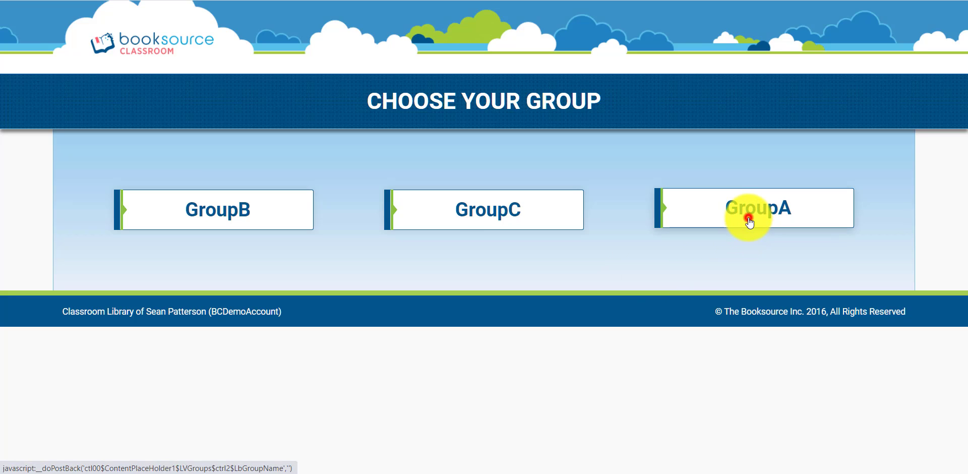
left_click(442, 236)
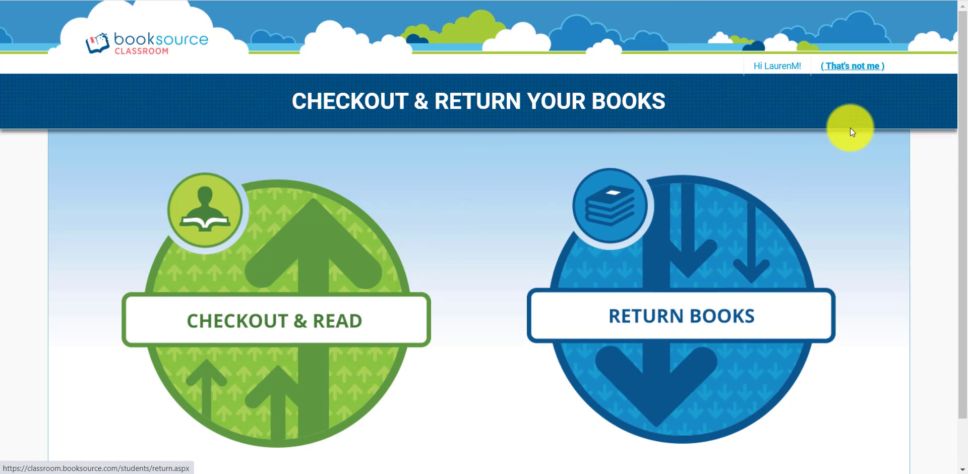
left_click(867, 70)
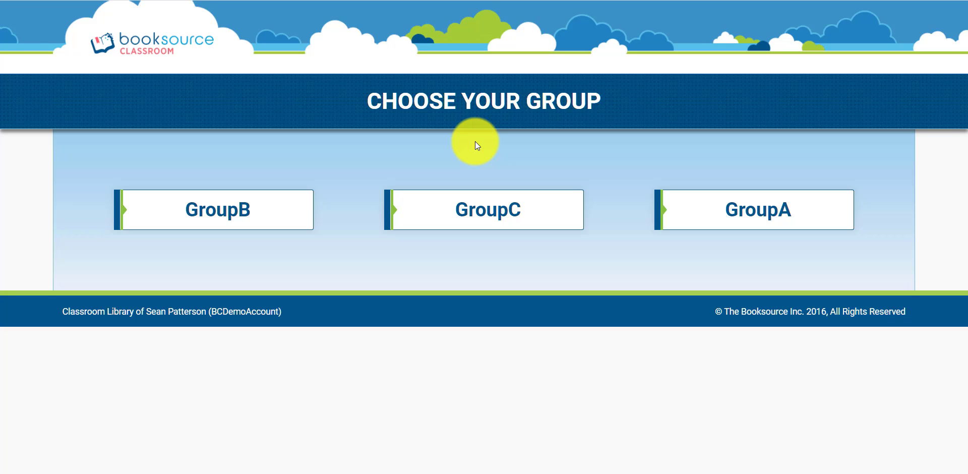
Open Return Books as the first student in GroupA.
left_click(676, 212)
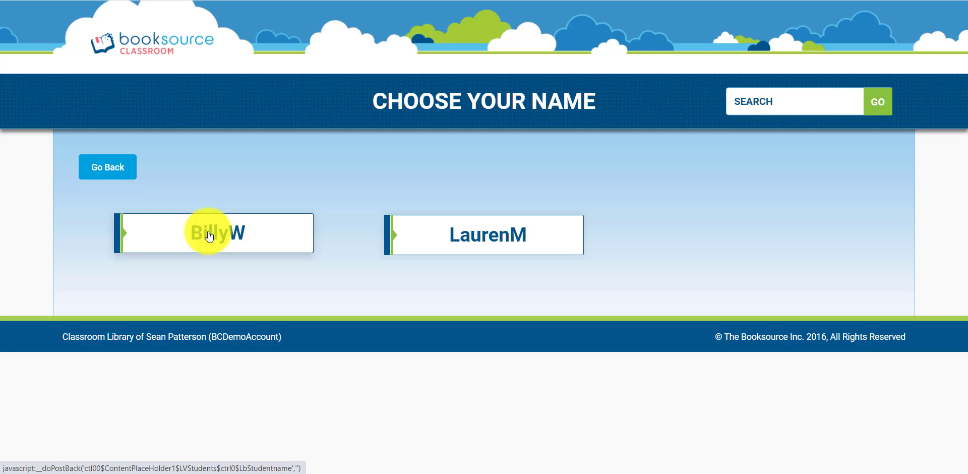
left_click(209, 235)
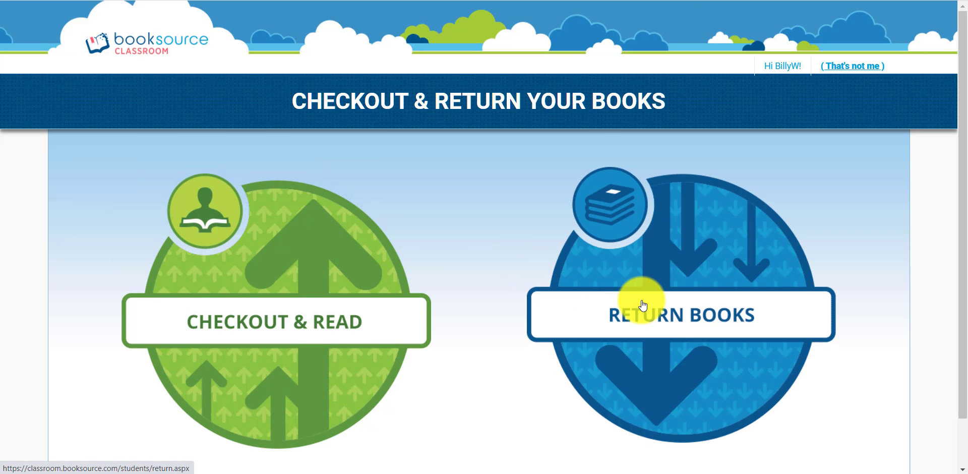
left_click(643, 305)
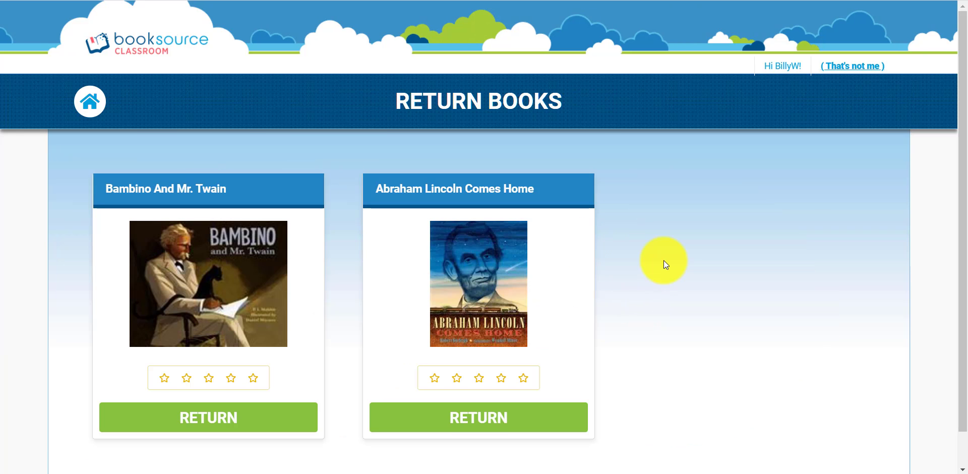
Return Abraham Lincoln Comes Home with its condition set to Good.
scroll(669, 261, "down", 1)
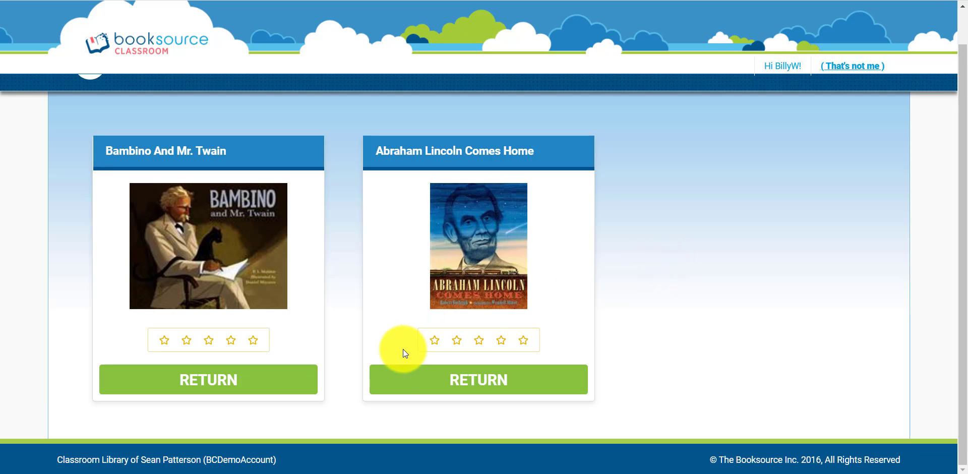
left_click(406, 373)
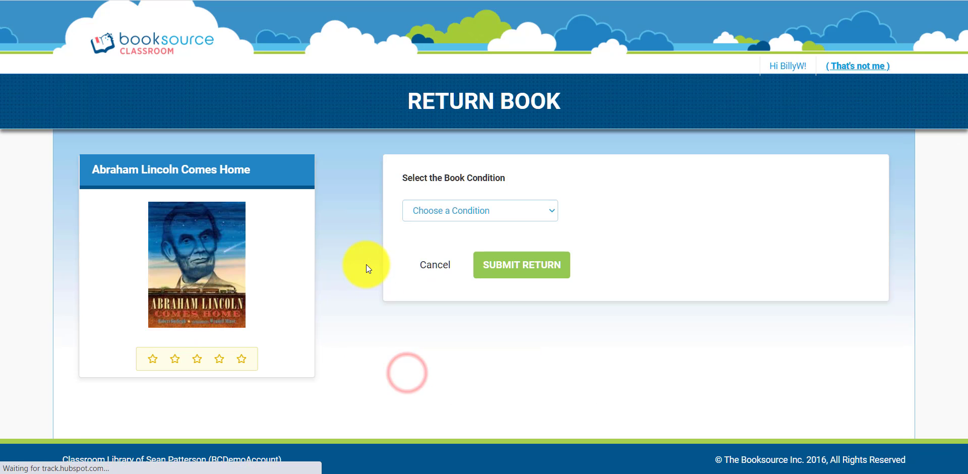
left_click(452, 211)
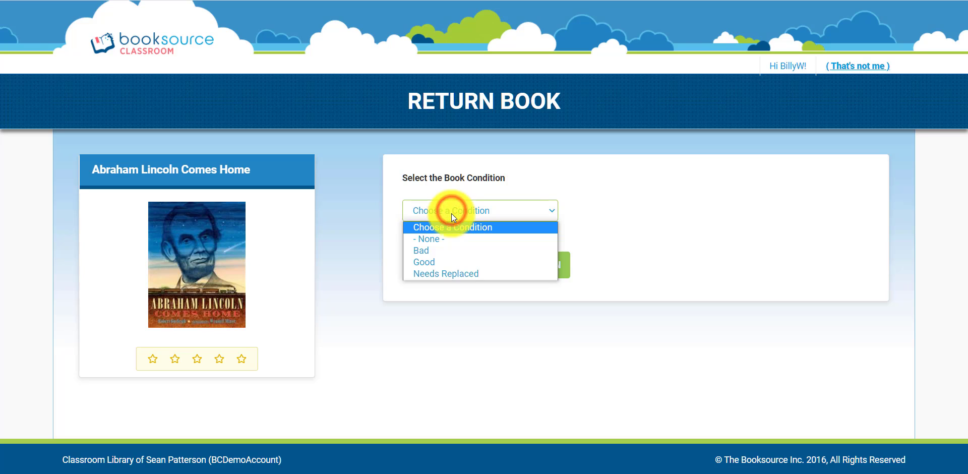
left_click(446, 262)
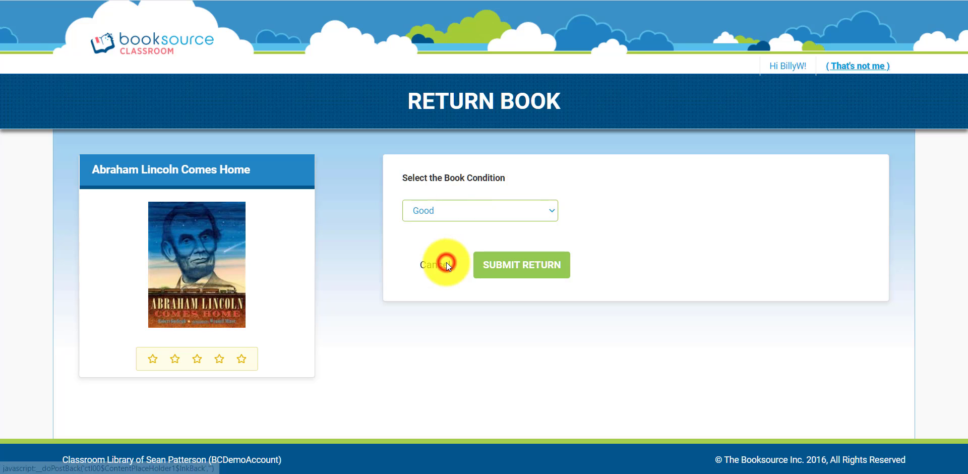
left_click(507, 275)
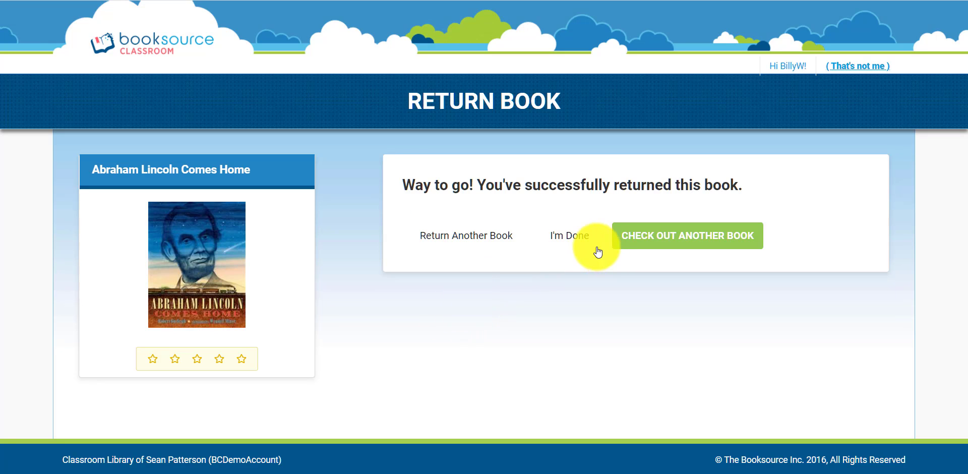
Return Bambino And Mr. Twain as another book with its condition set to Bad, and finish the student's session.
left_click(490, 235)
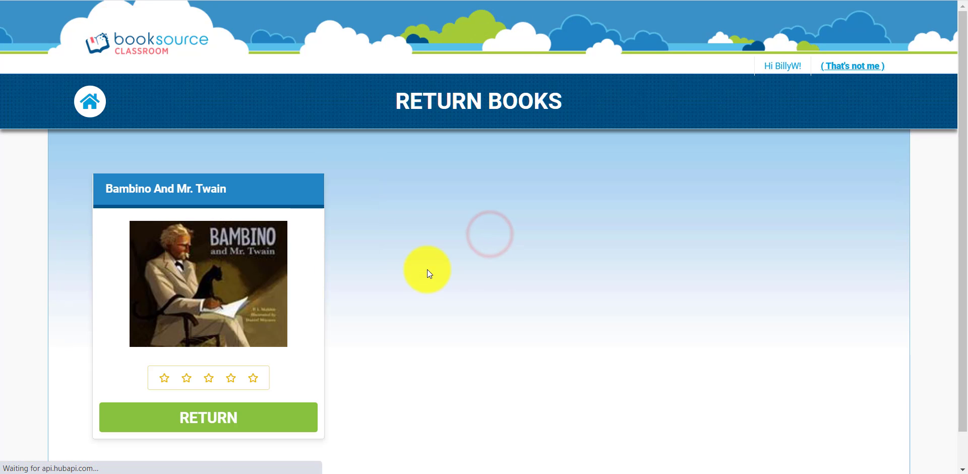
left_click(238, 419)
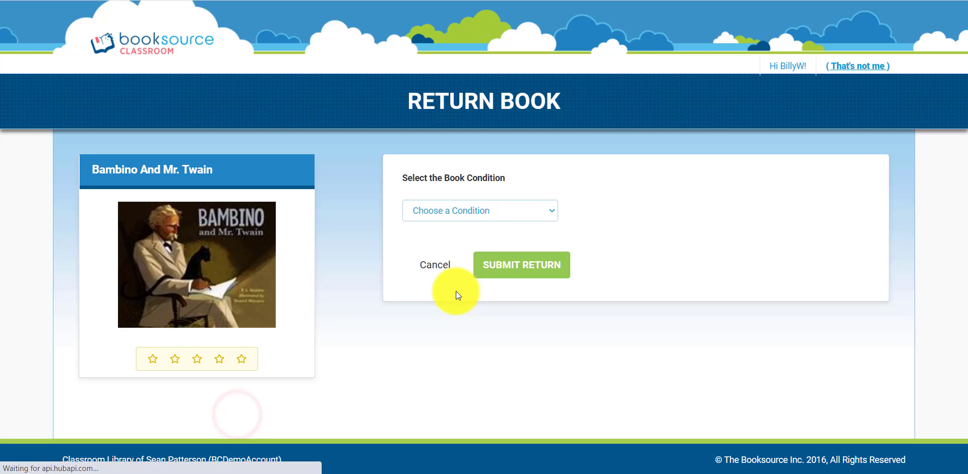
left_click(480, 211)
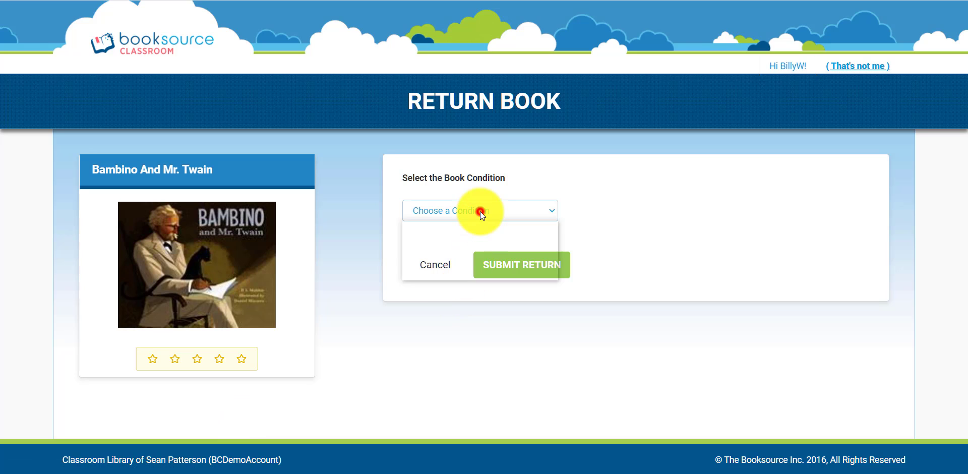
left_click(481, 253)
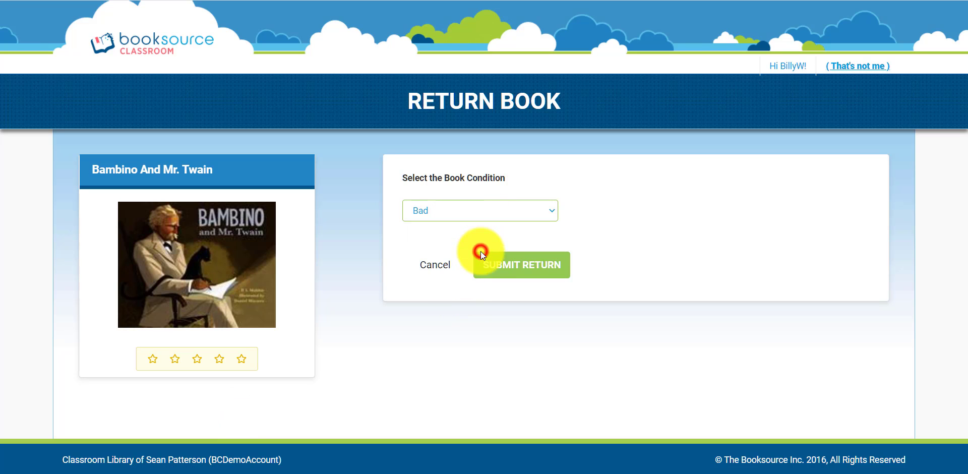
left_click(523, 264)
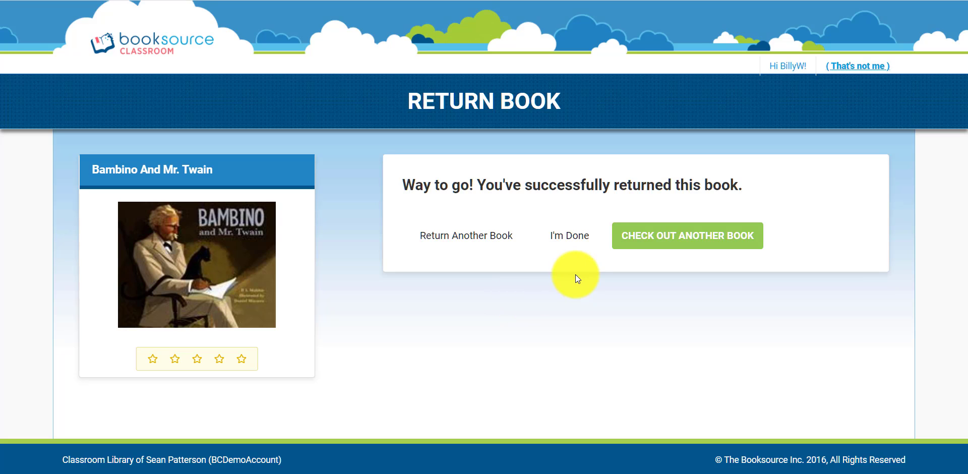
left_click(581, 236)
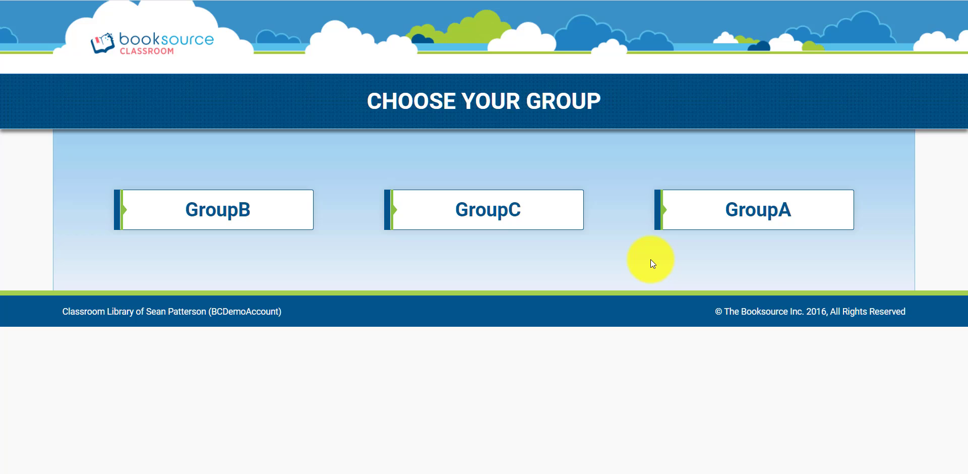
Leave the student group page for the teacher login page and sign out of the classroom account.
left_click(178, 43)
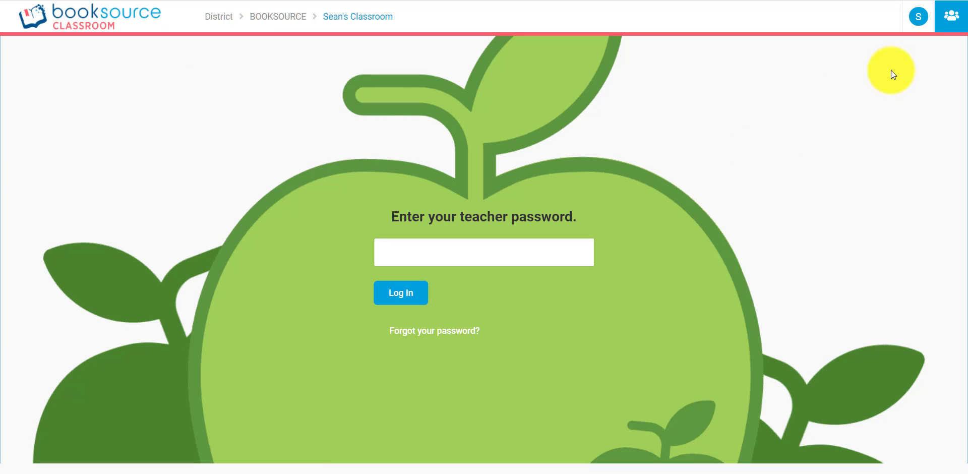
left_click(918, 16)
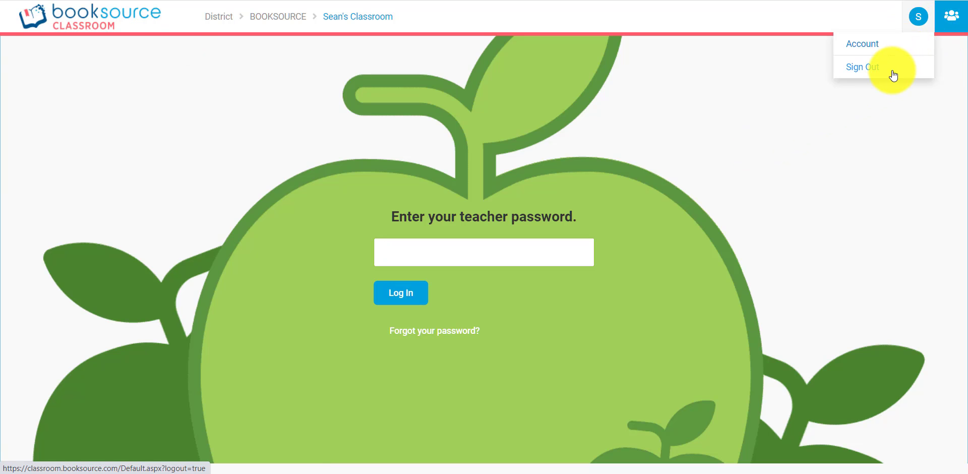
left_click(894, 75)
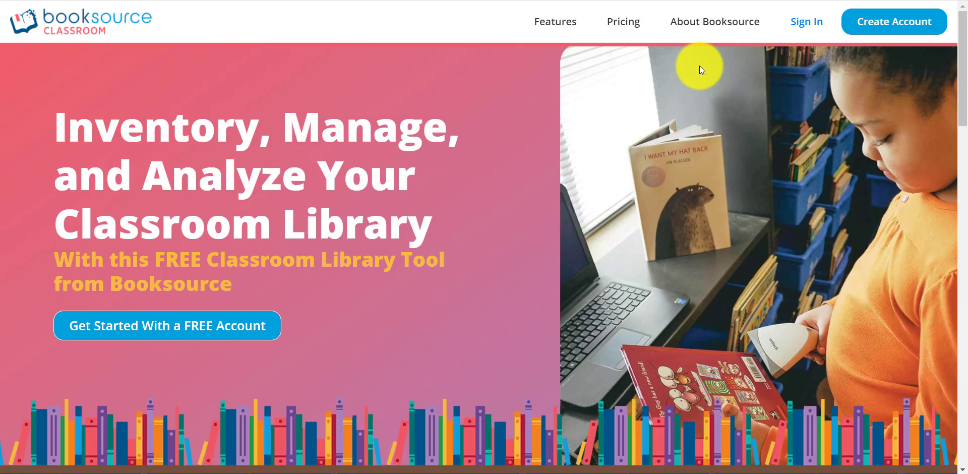
Open the sign-in page and replace the Classroom ID with BCDemoAccount, moving on to the Classroom Password field.
left_click(805, 24)
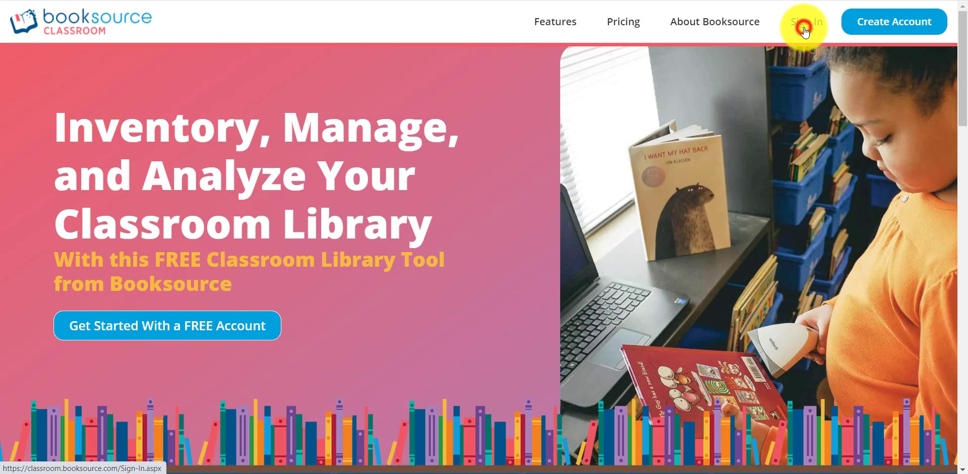
double_click(431, 199)
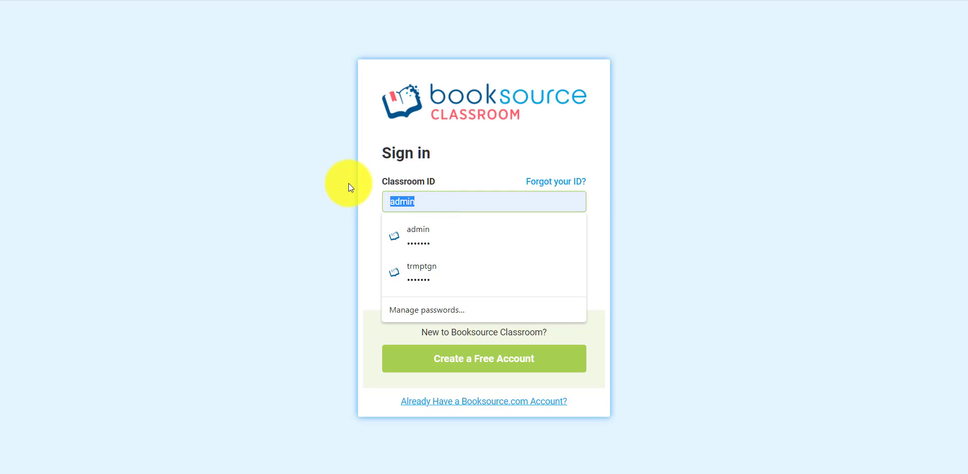
type("BCD")
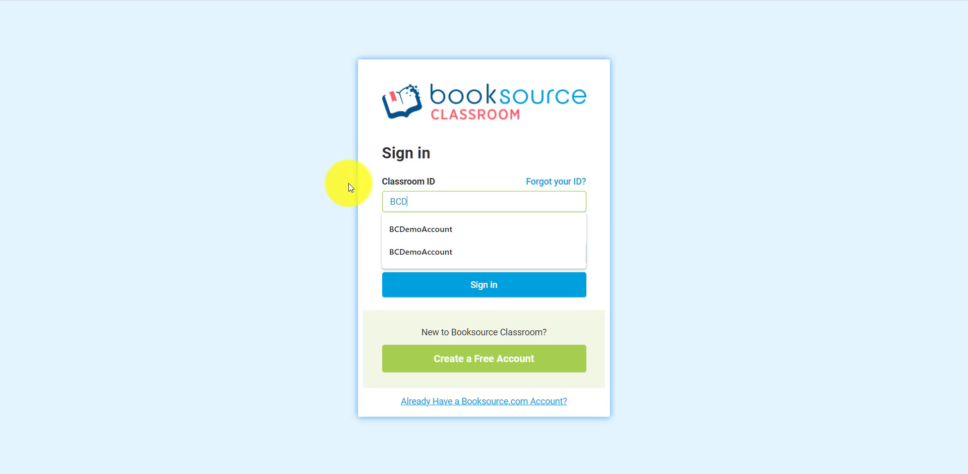
type("emoAccount")
key("Tab")
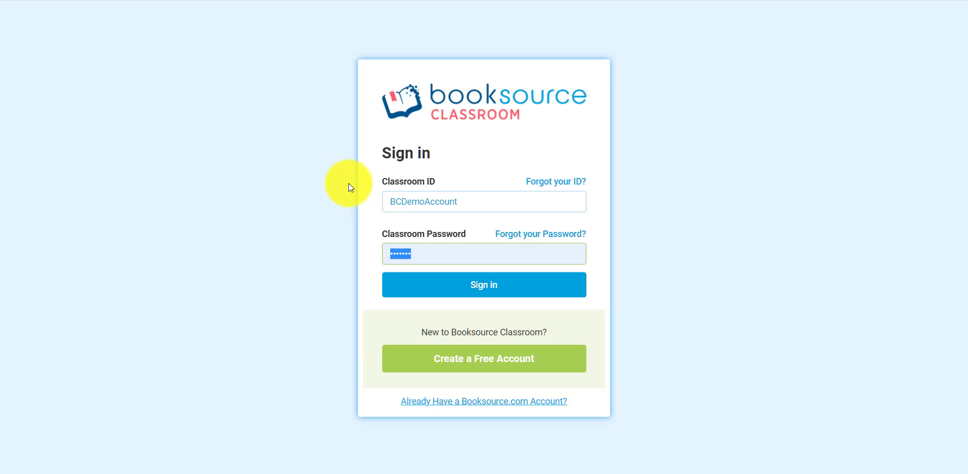
Enter the Classroom Password, sign in to the classroom account and enter the Students area.
type("••••••••")
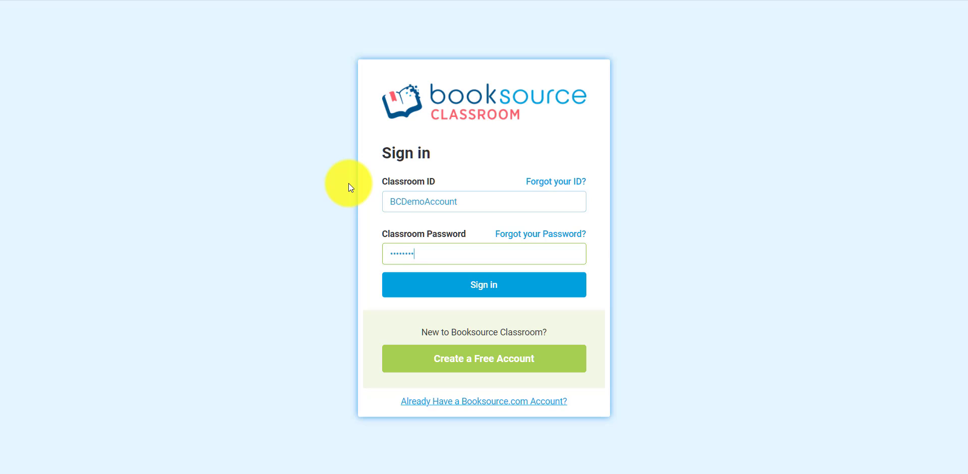
type("•")
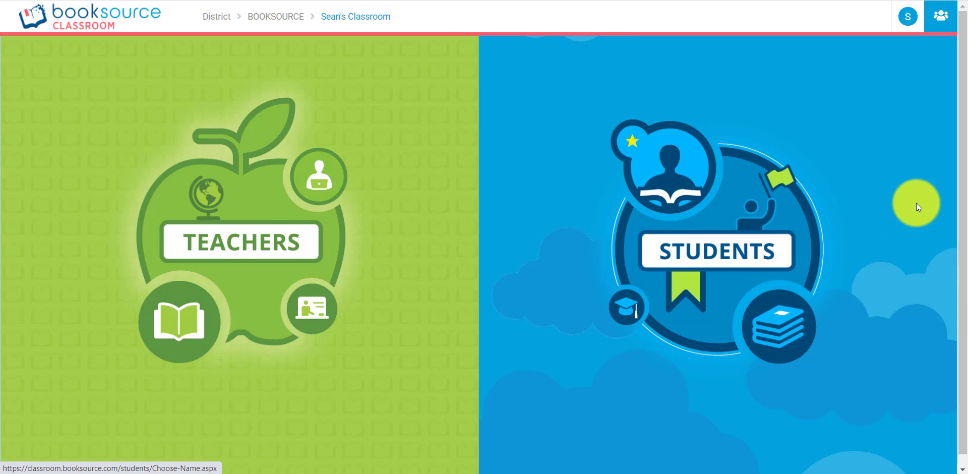
left_click(735, 249)
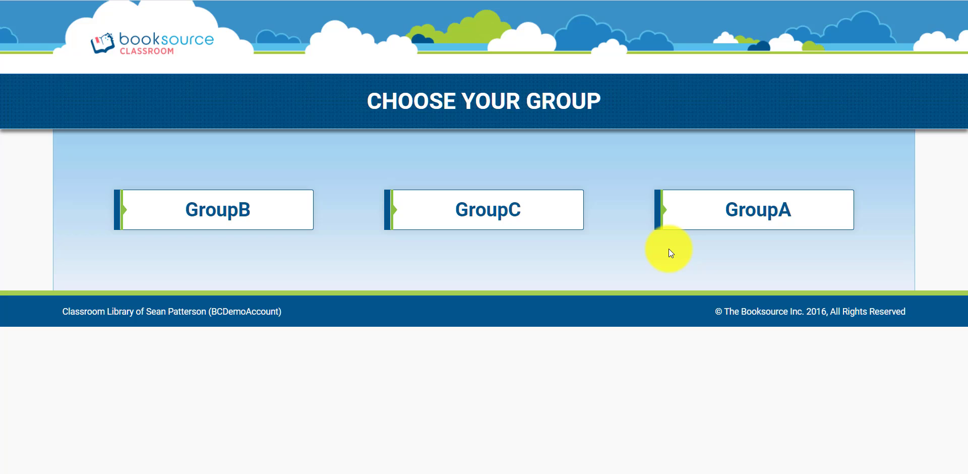
Choose GroupA and the second listed student's name, and open that student's Checkout & Read catalogue.
left_click(718, 213)
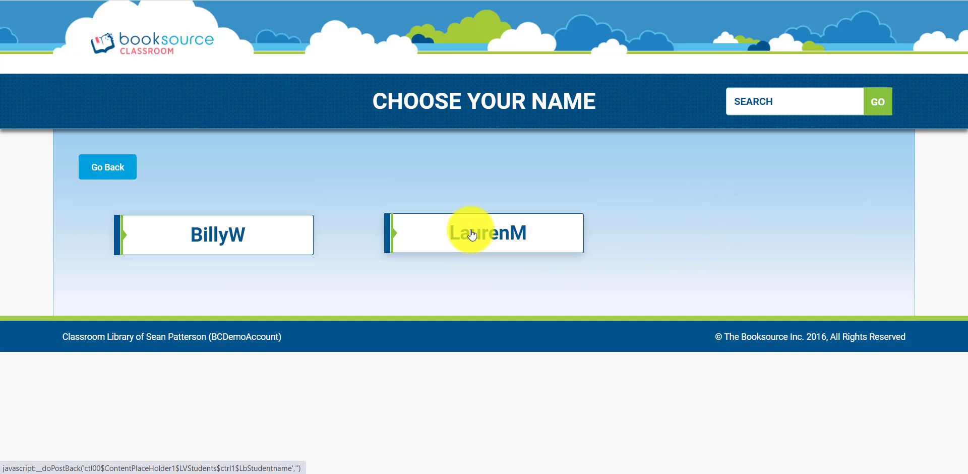
left_click(471, 234)
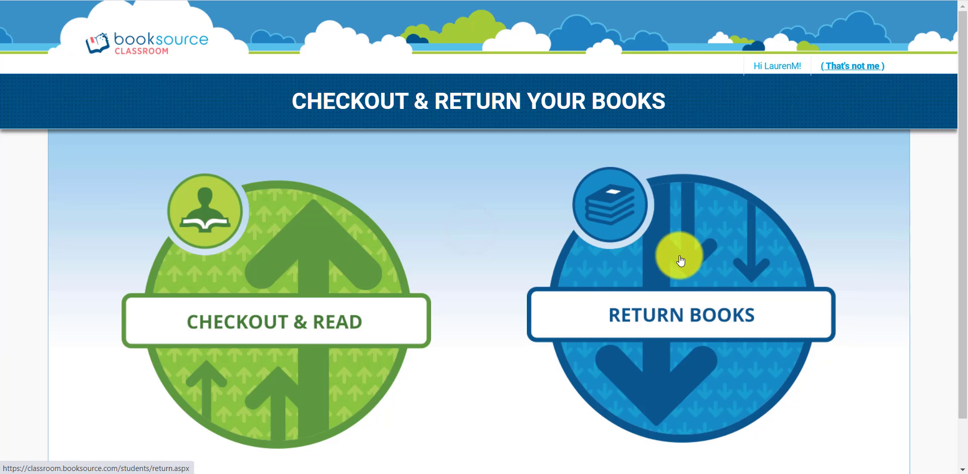
left_click(369, 285)
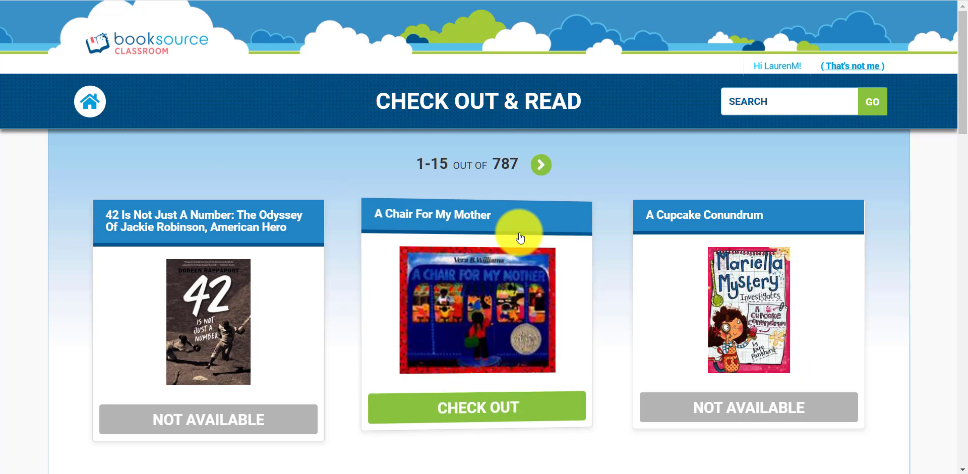
Check out A Long Walk To Water with its condition set to Good.
scroll(606, 279, "down", 11)
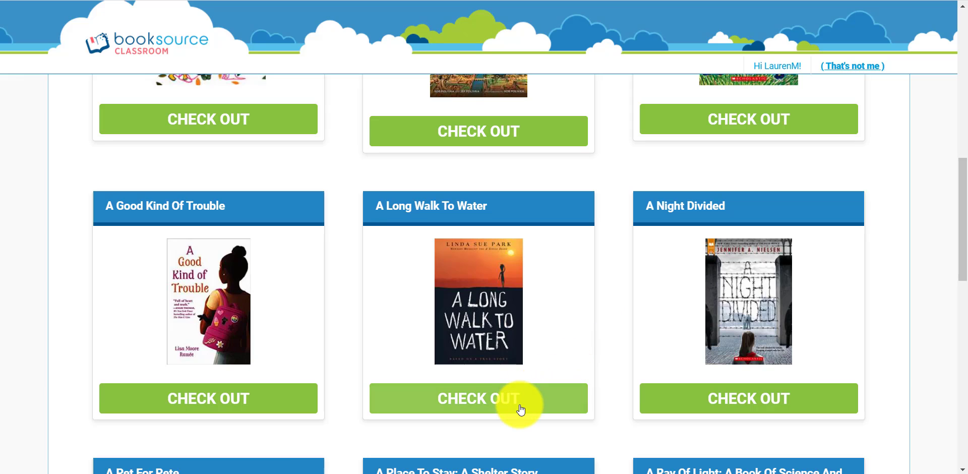
left_click(520, 407)
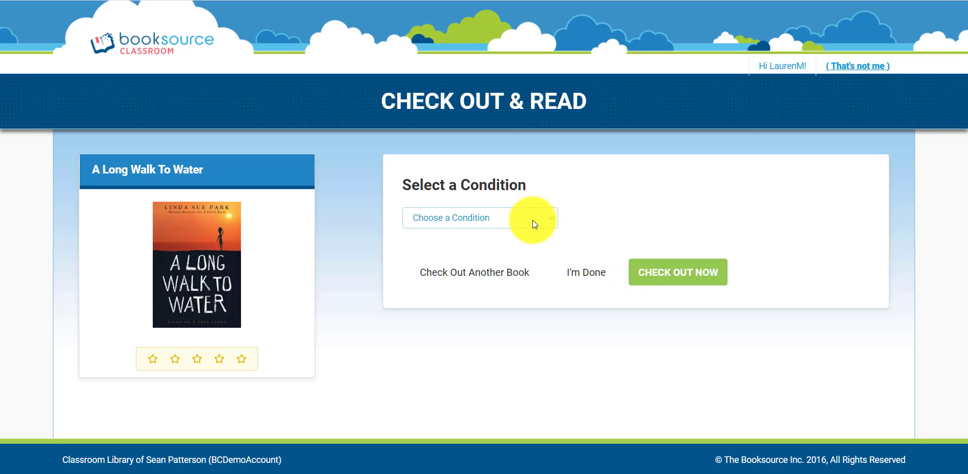
left_click(527, 217)
left_click(478, 270)
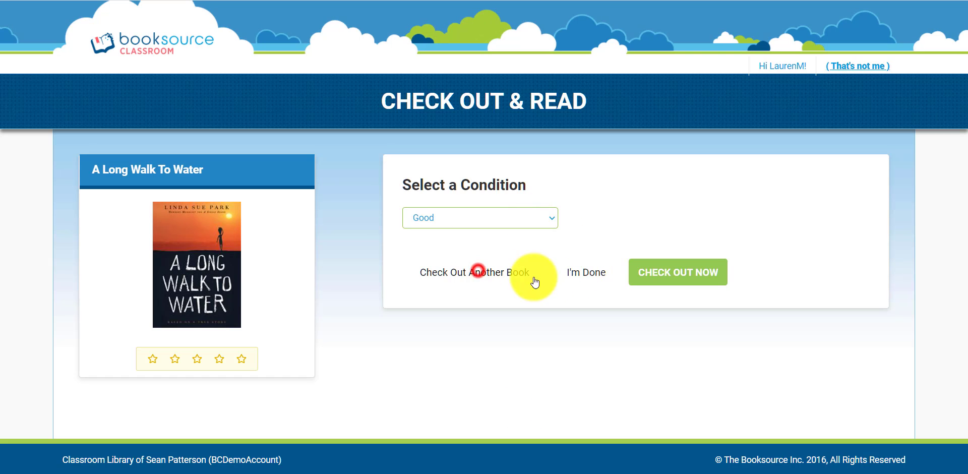
left_click(659, 282)
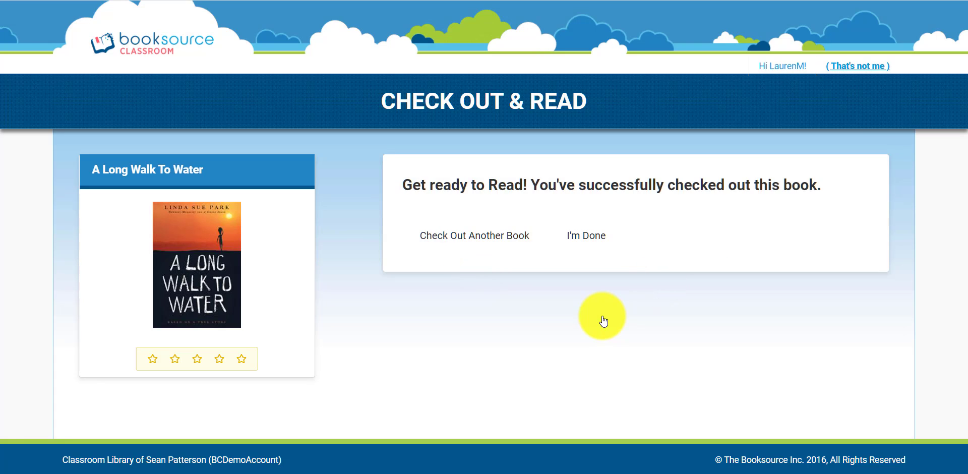